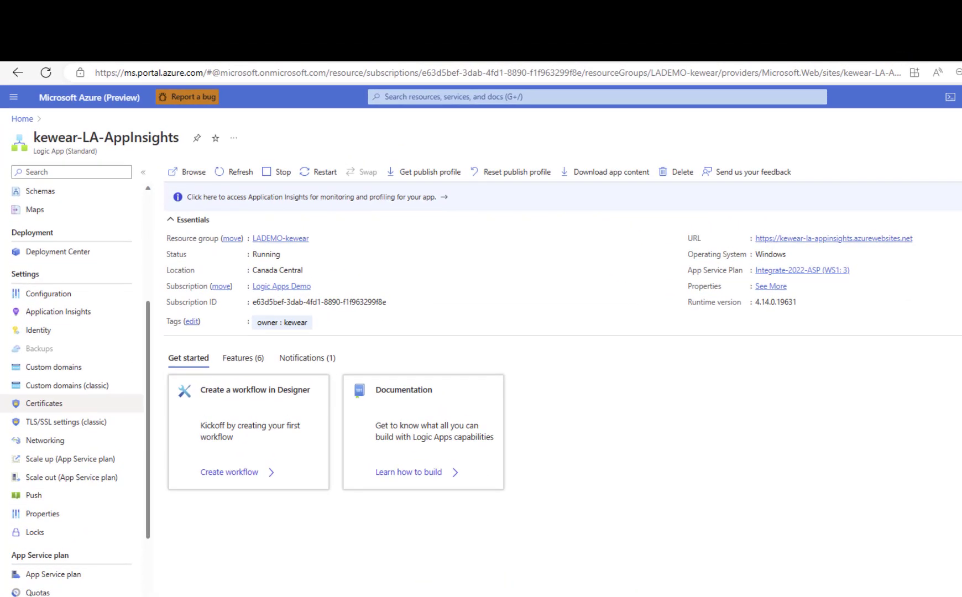
- Launch the Advanced Tools site for the kewear-LA-AppInsights logic app
scroll(55, 442, down, 3)
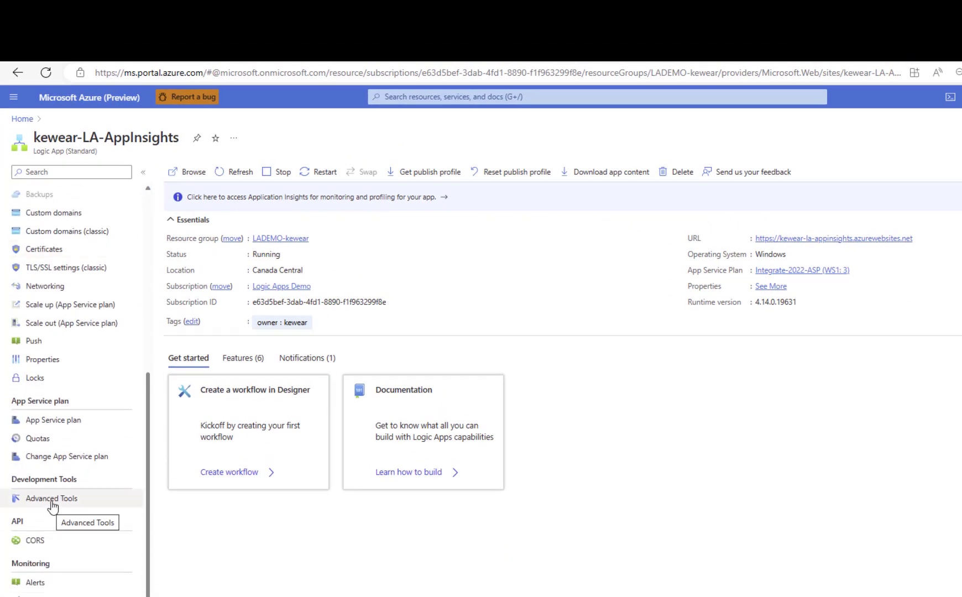
click(54, 499)
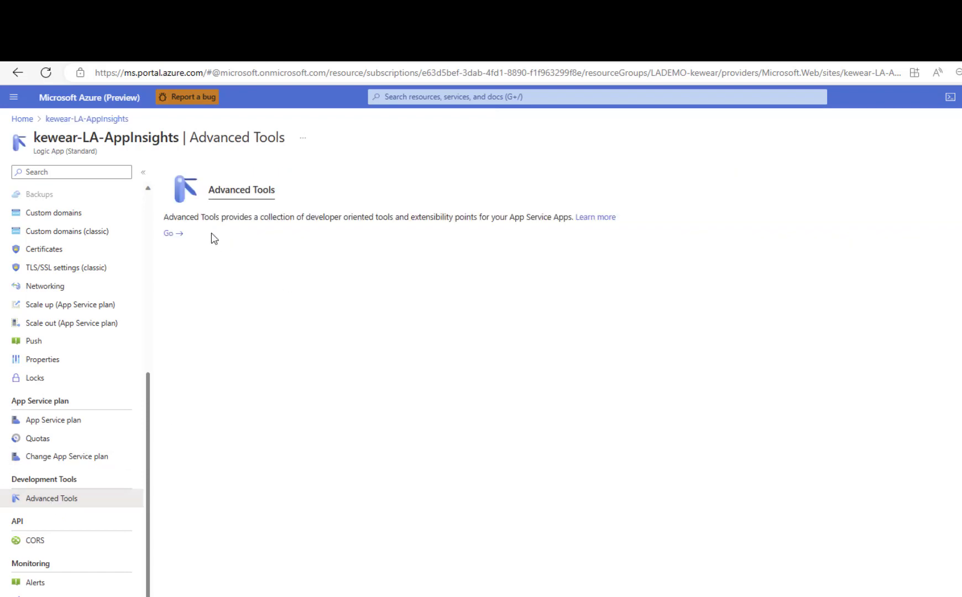
click(168, 235)
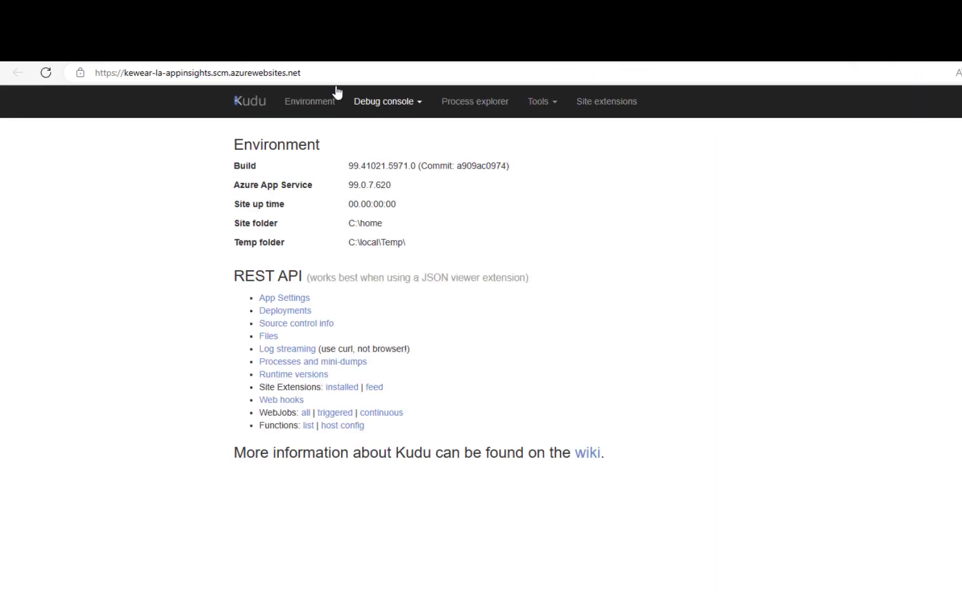
- Browse to site/wwwroot in Kudu's CMD debug console and open host.json for editing
click(378, 102)
click(368, 131)
click(322, 287)
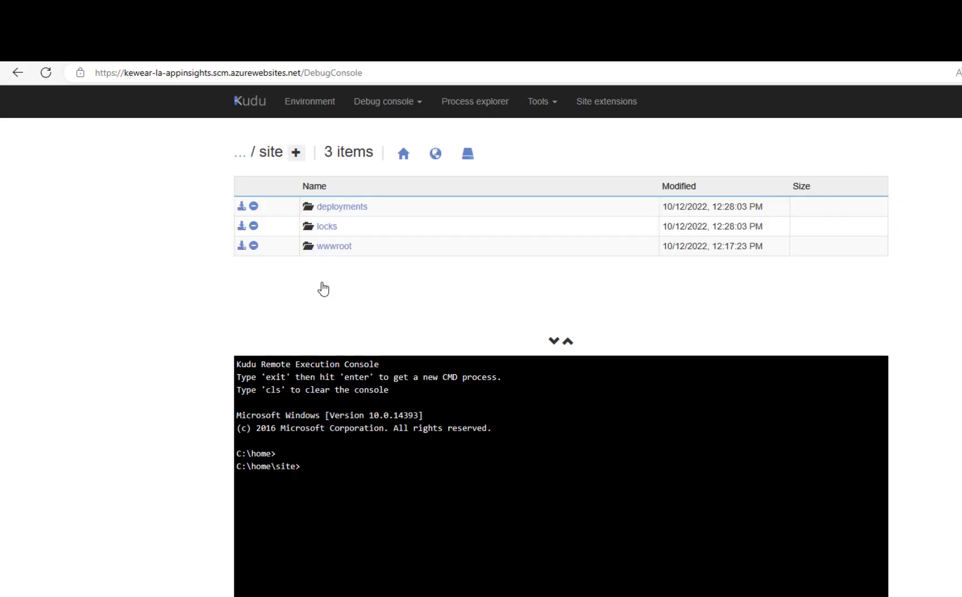
click(334, 247)
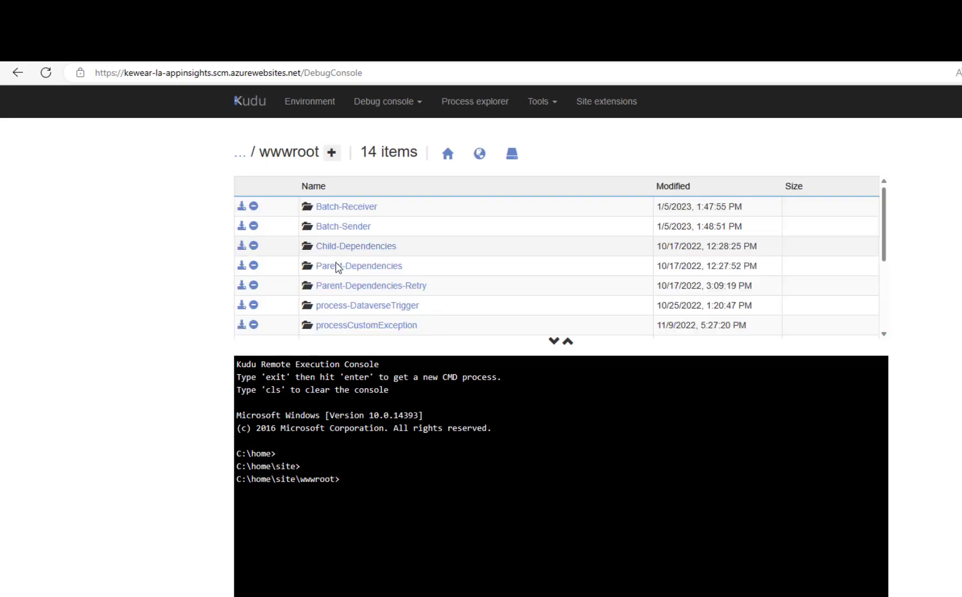
scroll(338, 267, down, 3)
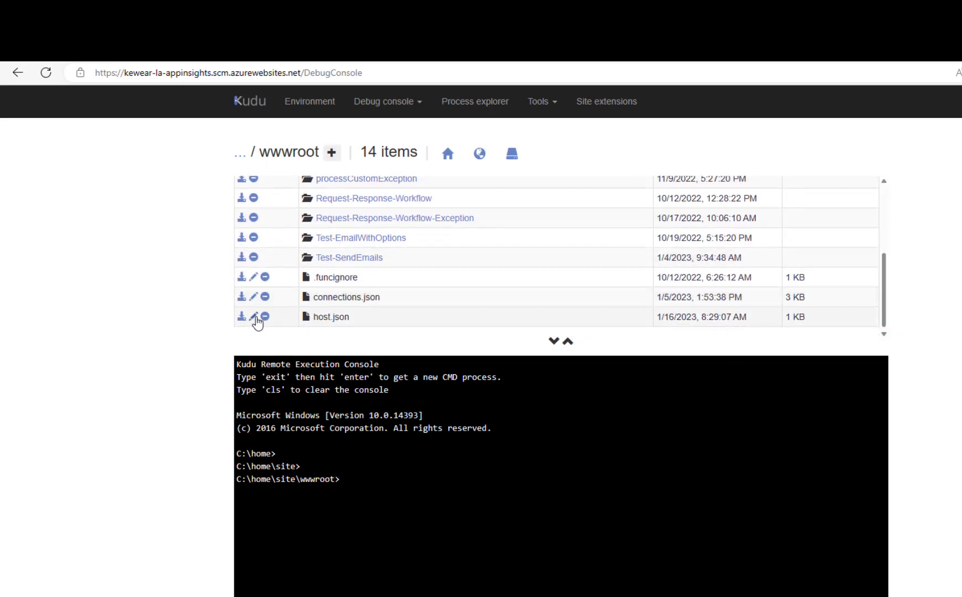
click(255, 316)
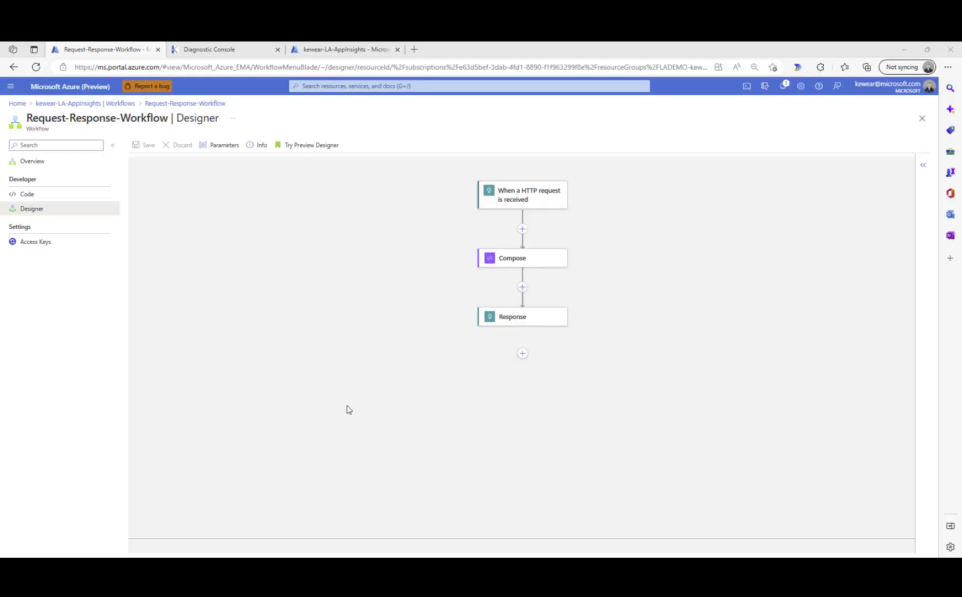
- Review the custom tracking ID in the settings of the "When a HTTP request is received" trigger
click(529, 201)
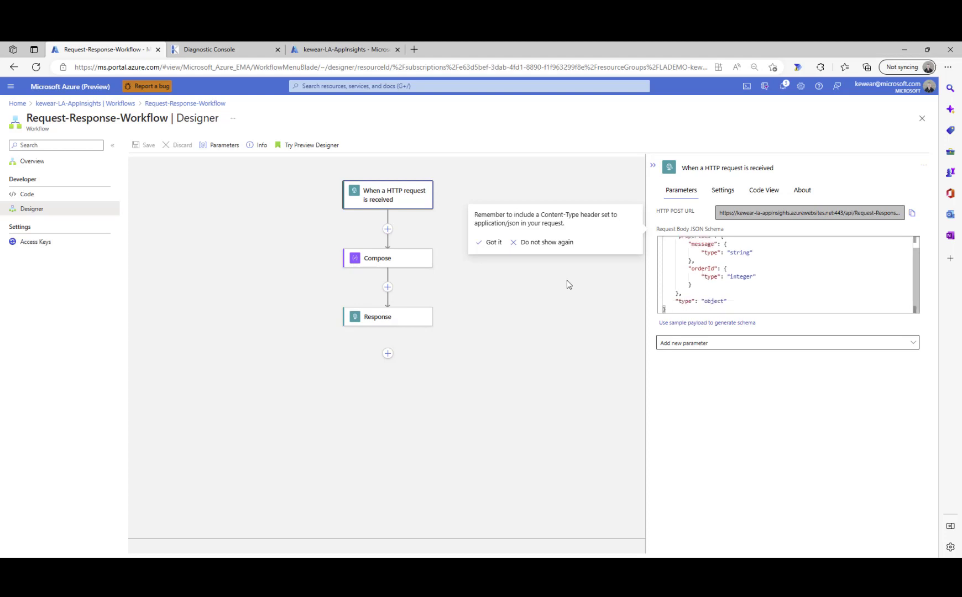
click(384, 259)
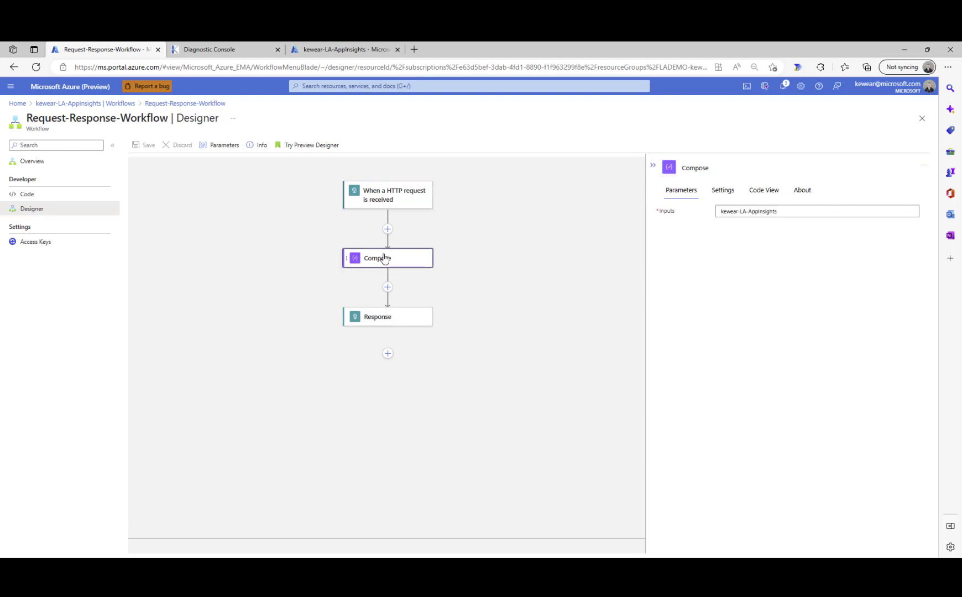
click(394, 201)
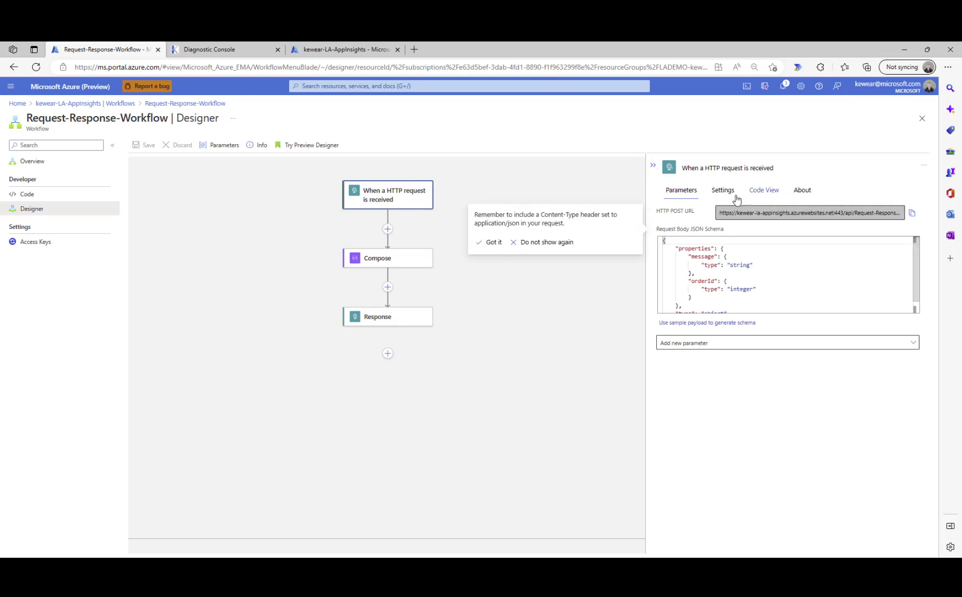
click(722, 191)
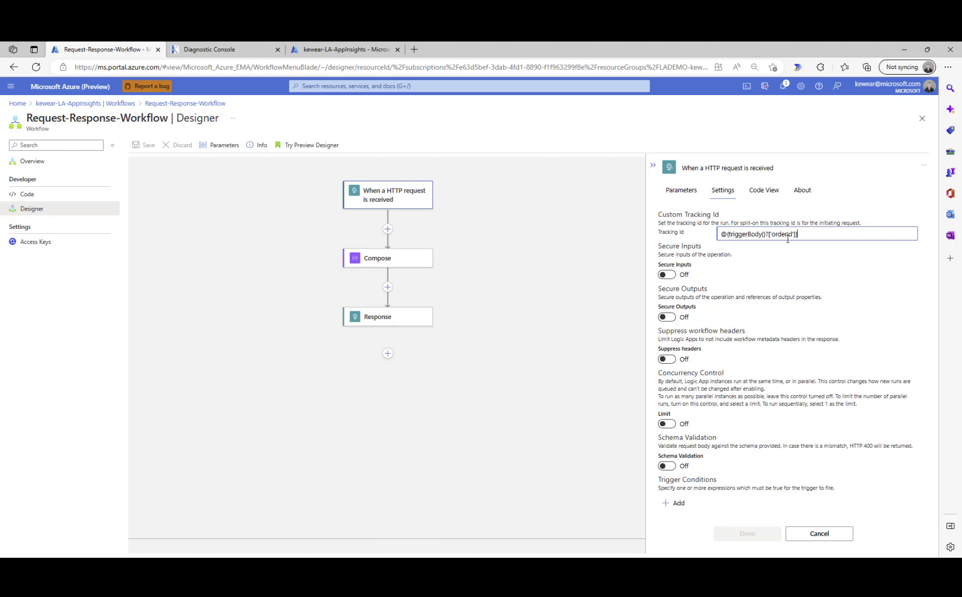
- Review the tracked properties in the Compose action's settings, leaving them without making changes
click(379, 264)
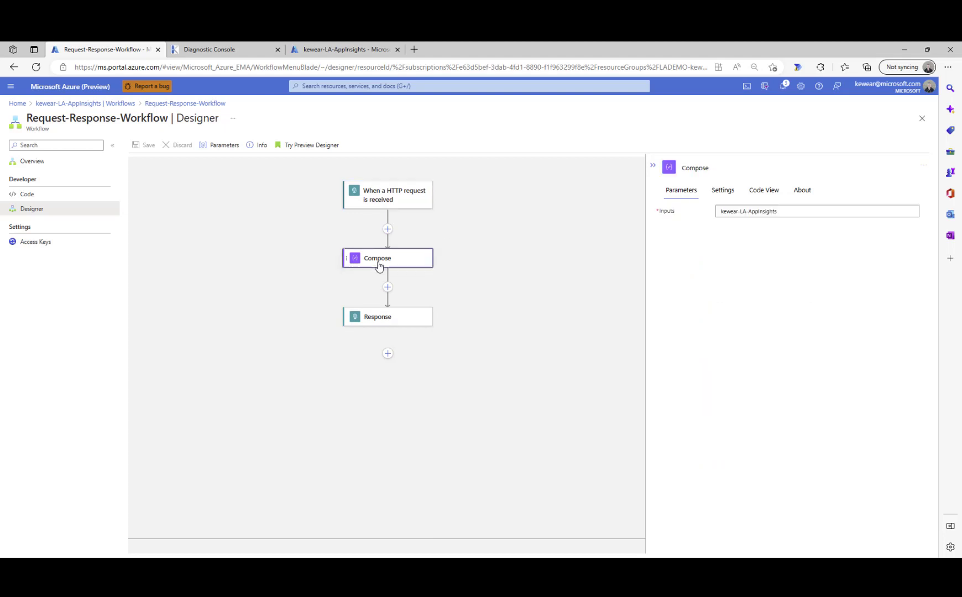
click(716, 193)
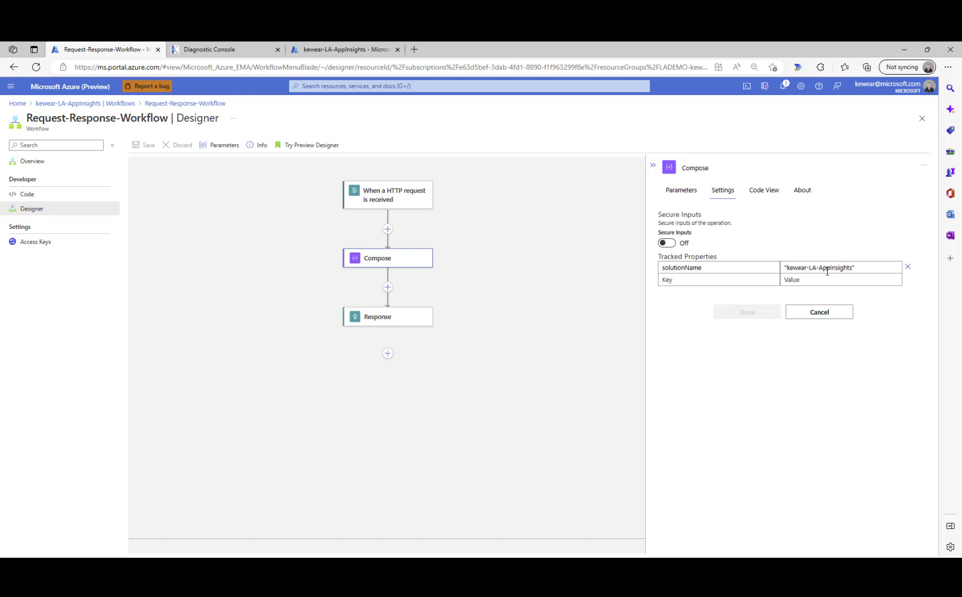
click(818, 318)
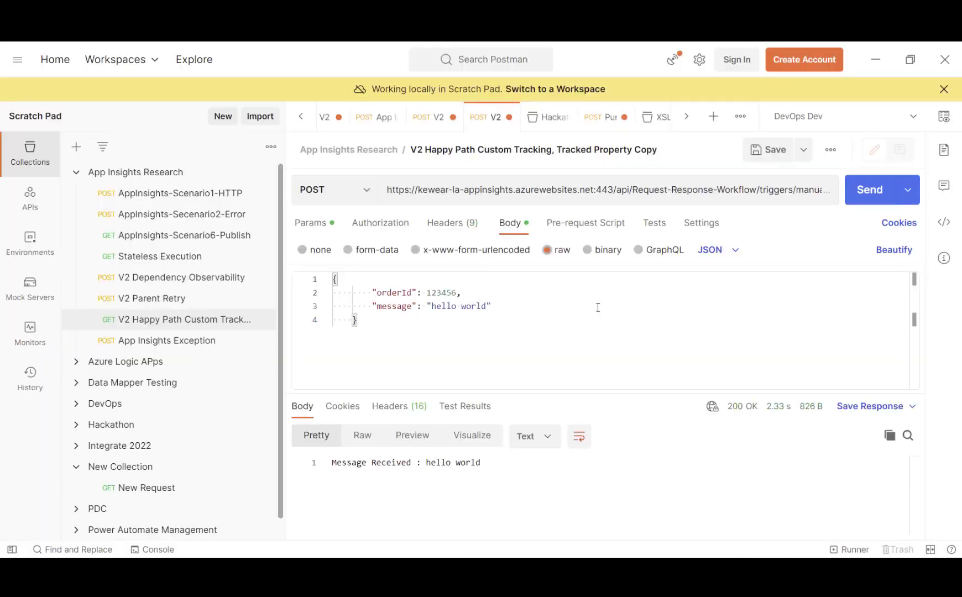
- Switch to Postman and send the V2 Happy Path Custom Tracking, Tracked Property Copy request to Request-Response-Workflow
click(861, 194)
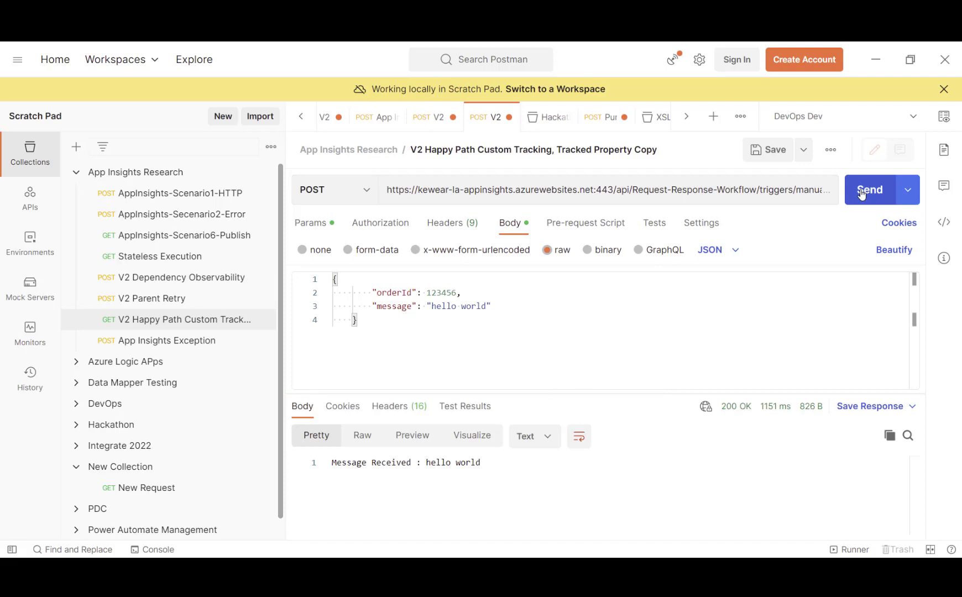
click(883, 64)
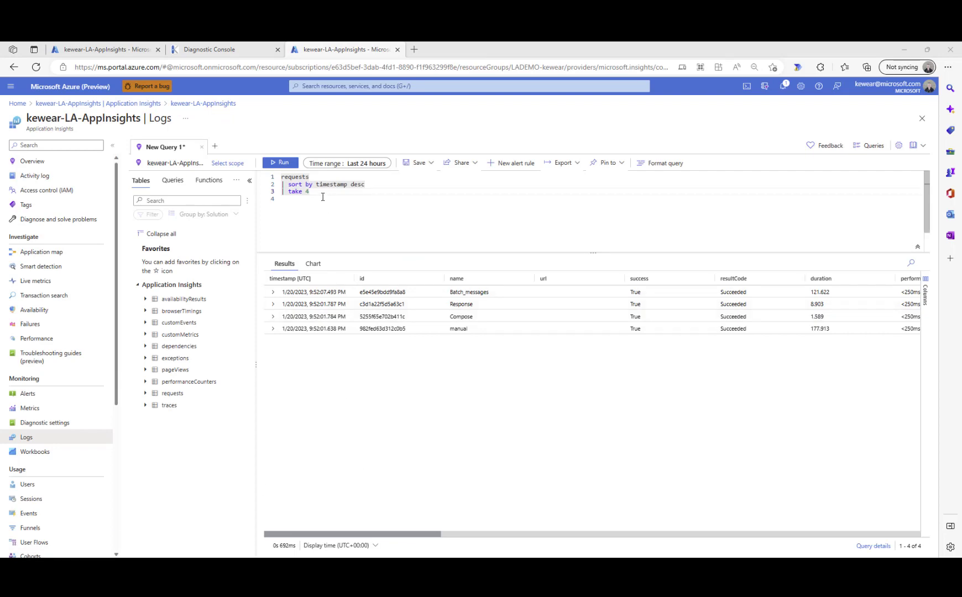
- Run the requests query in Application Insights Logs and examine the manual trigger record's custom dimensions, including its correlation and resource details
click(289, 164)
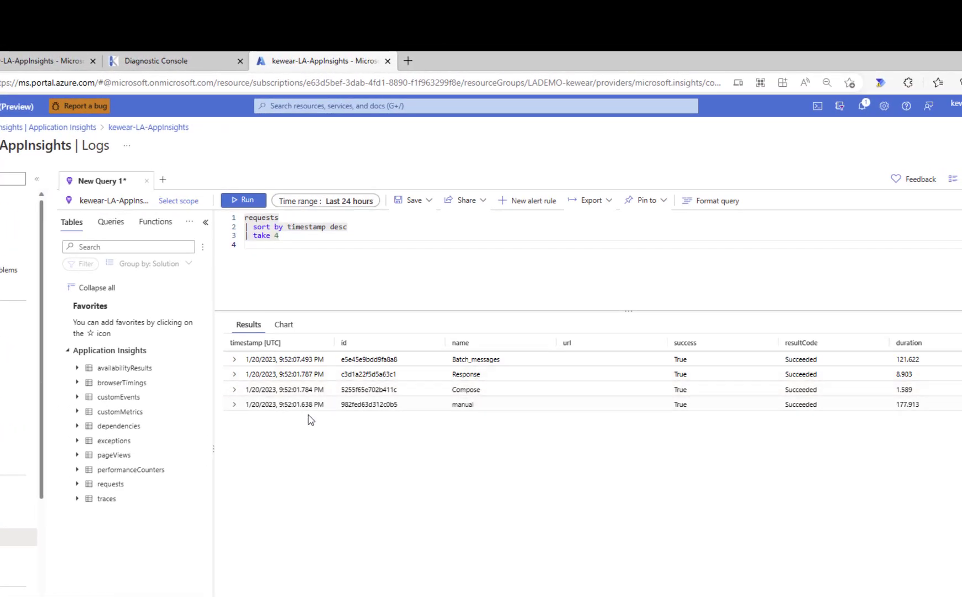
click(234, 406)
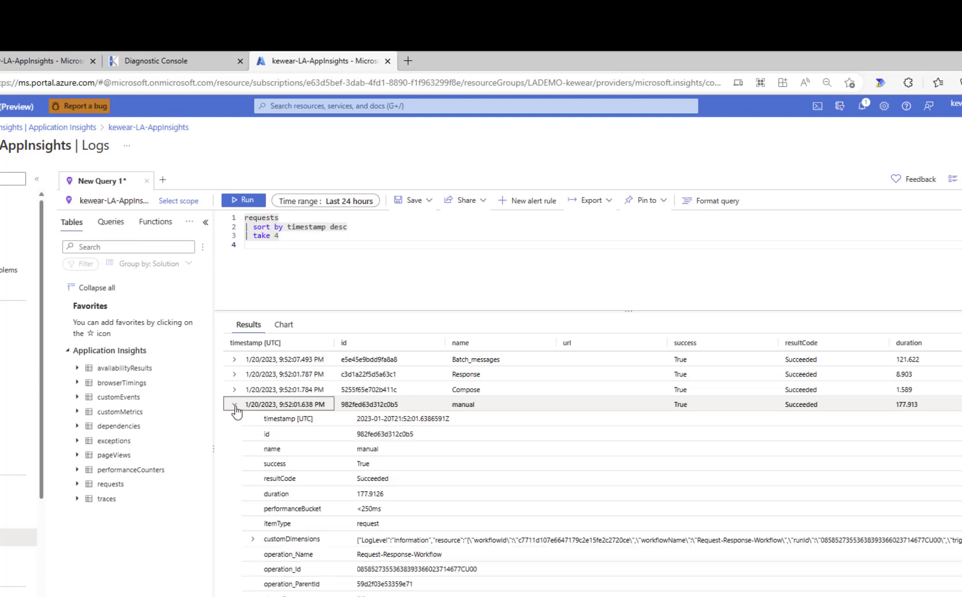
scroll(442, 512, down, 1)
scroll(353, 495, down, 1)
scroll(353, 494, up, 1)
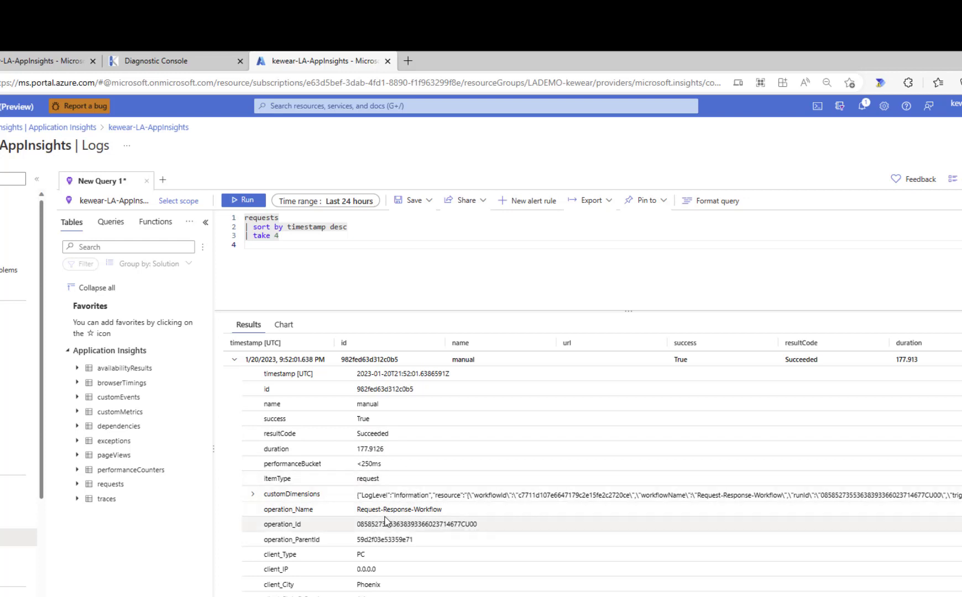
click(253, 495)
scroll(307, 503, down, 1)
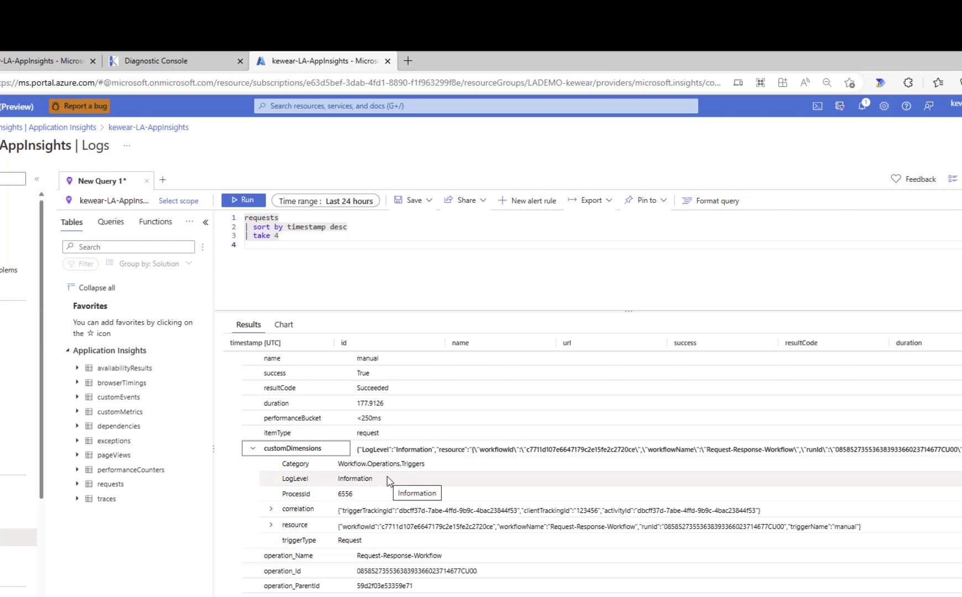
click(270, 510)
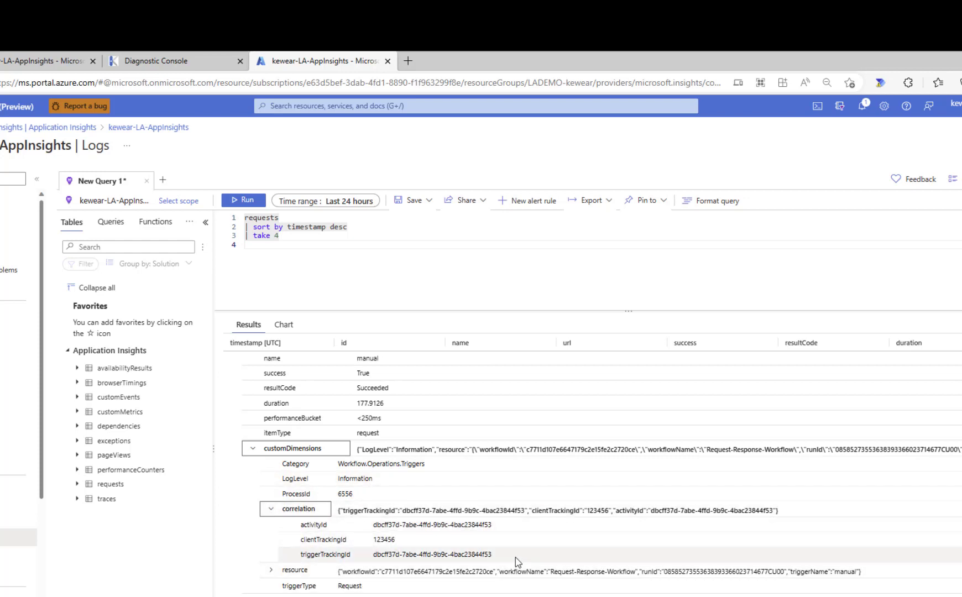
scroll(515, 561, down, 1)
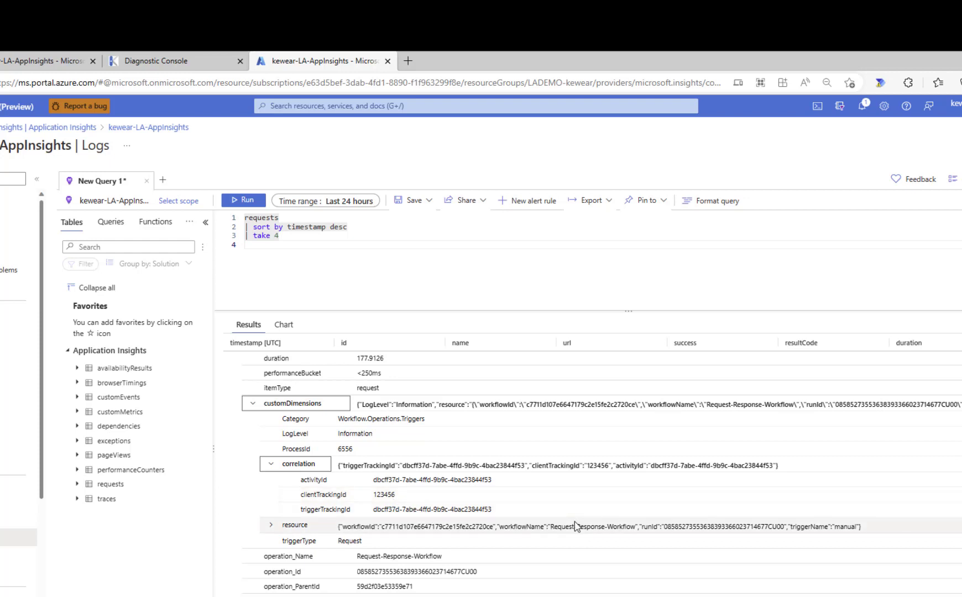
click(271, 527)
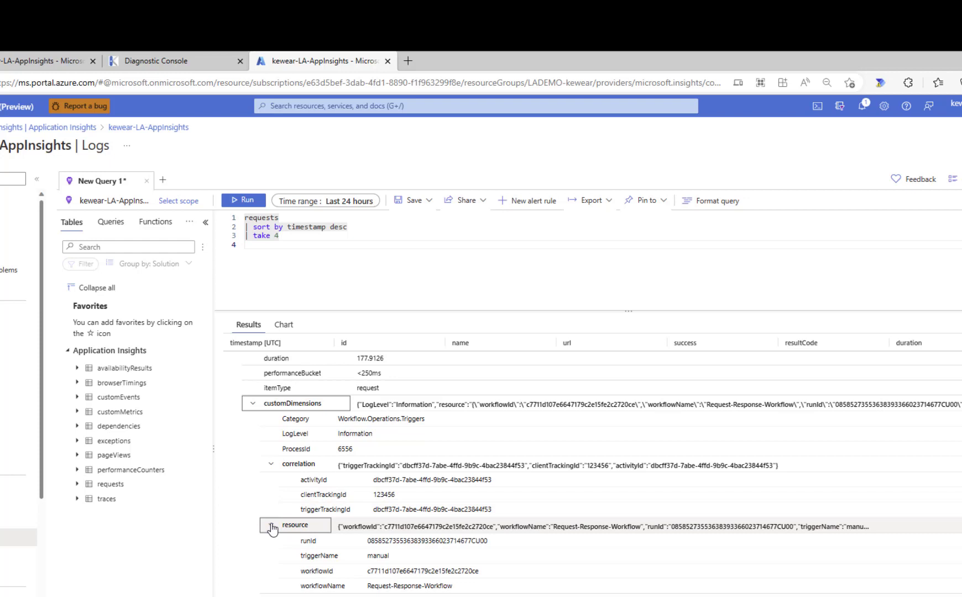
scroll(271, 528, down, 1)
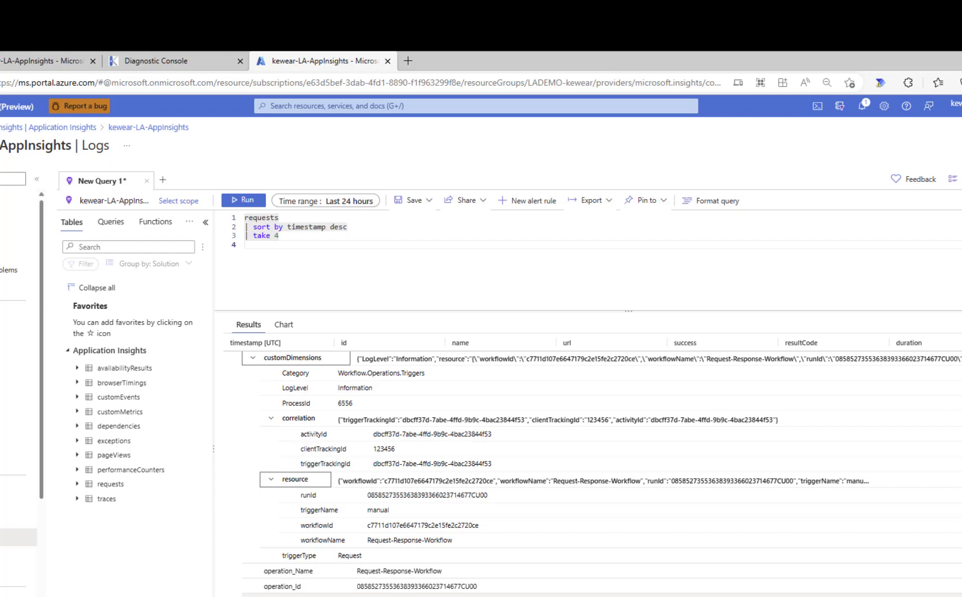
scroll(247, 414, up, 3)
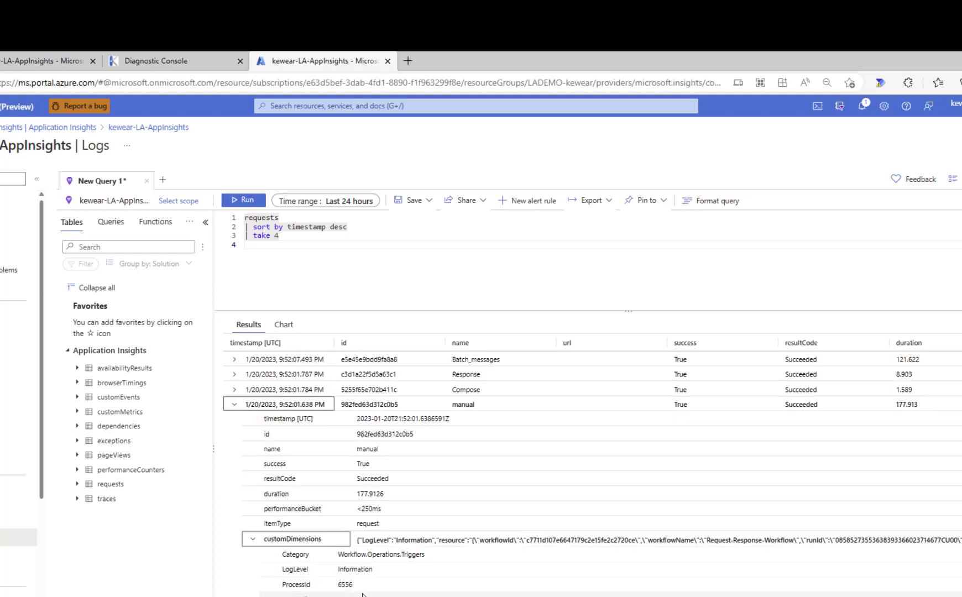
click(235, 404)
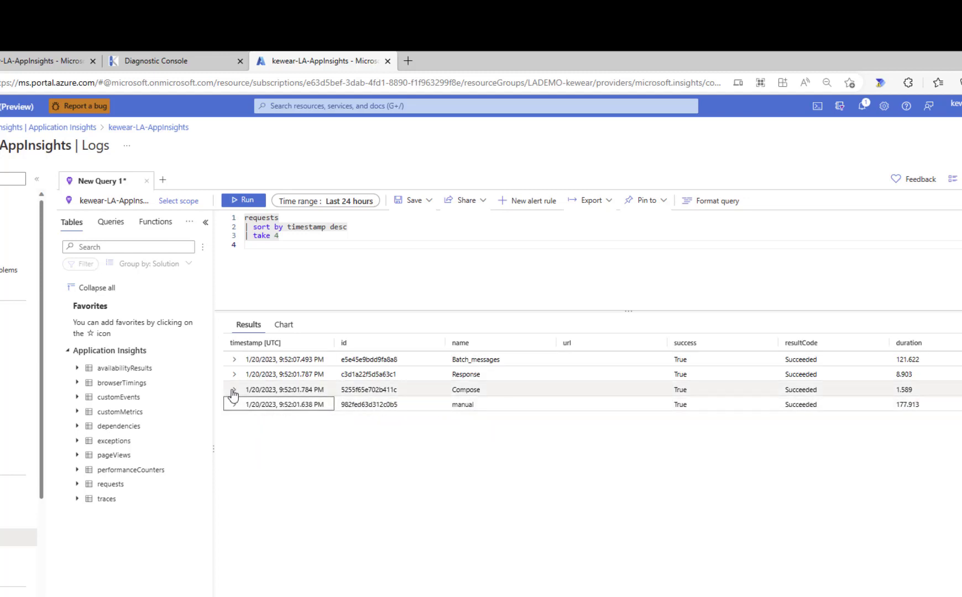
- Examine the Compose record's custom dimensions, including its correlation, resource and trackedProperties details
click(235, 390)
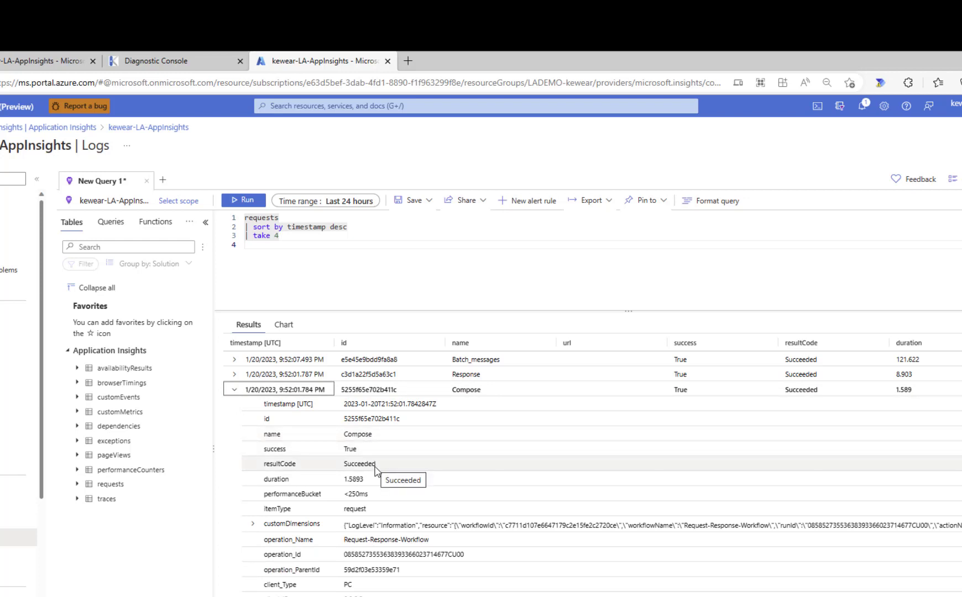
click(252, 525)
scroll(252, 528, down, 2)
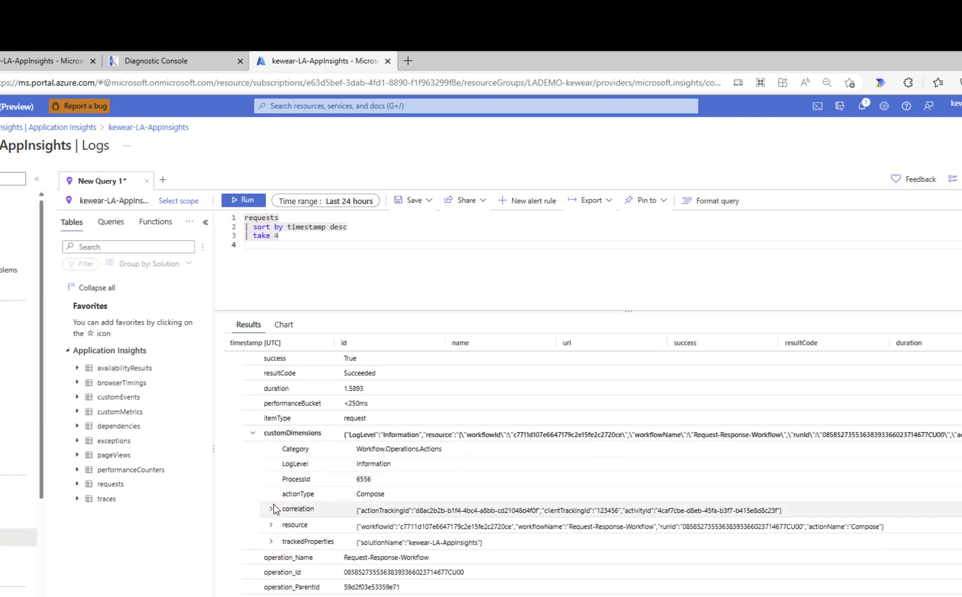
click(271, 509)
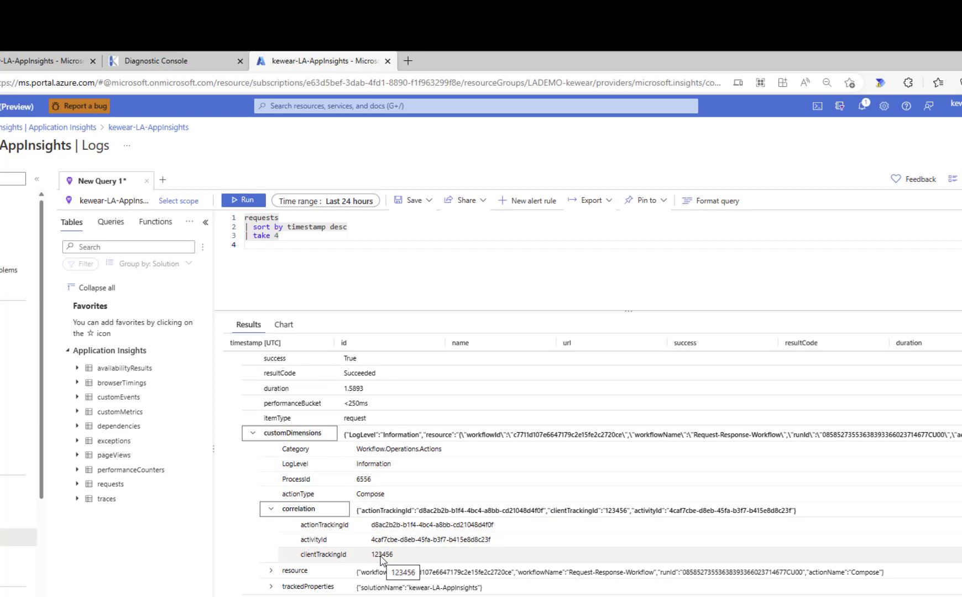
scroll(378, 558, down, 1)
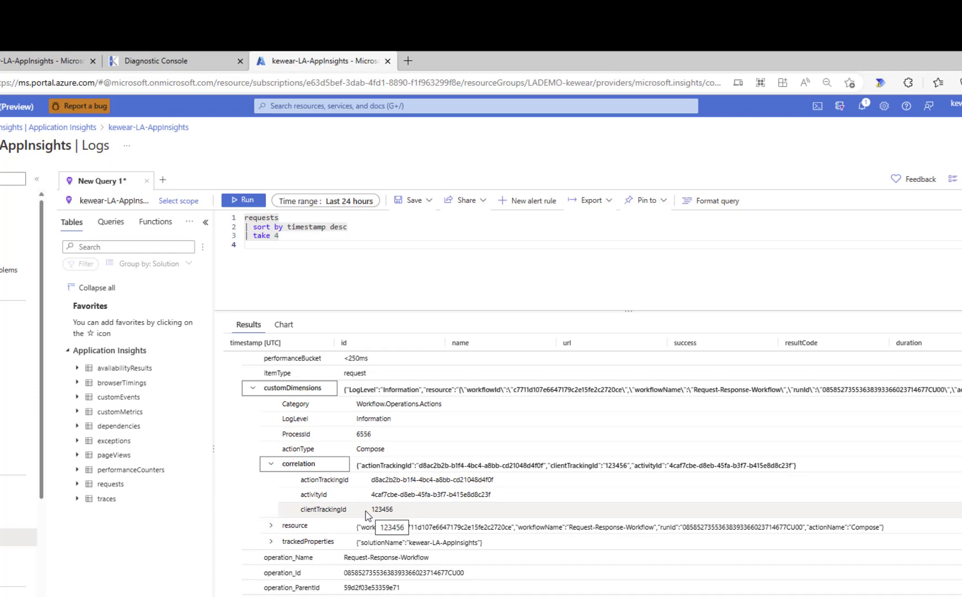
click(271, 526)
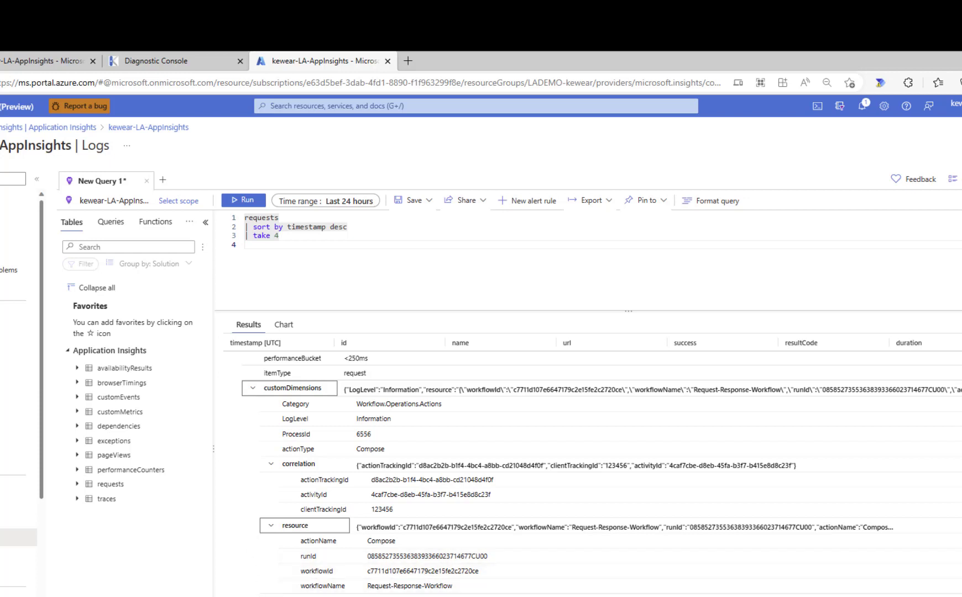
click(272, 596)
scroll(285, 596, down, 1)
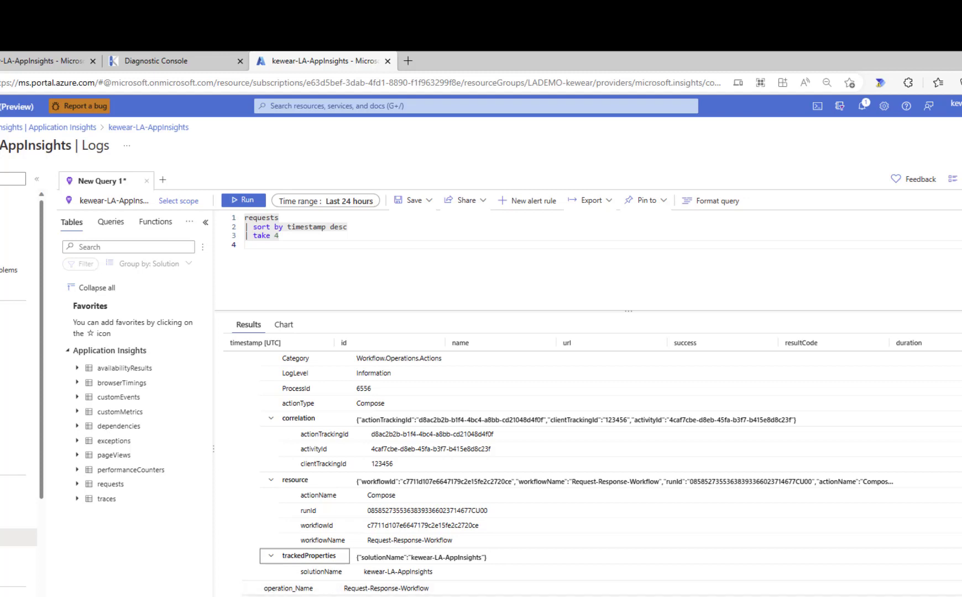
scroll(308, 572, up, 3)
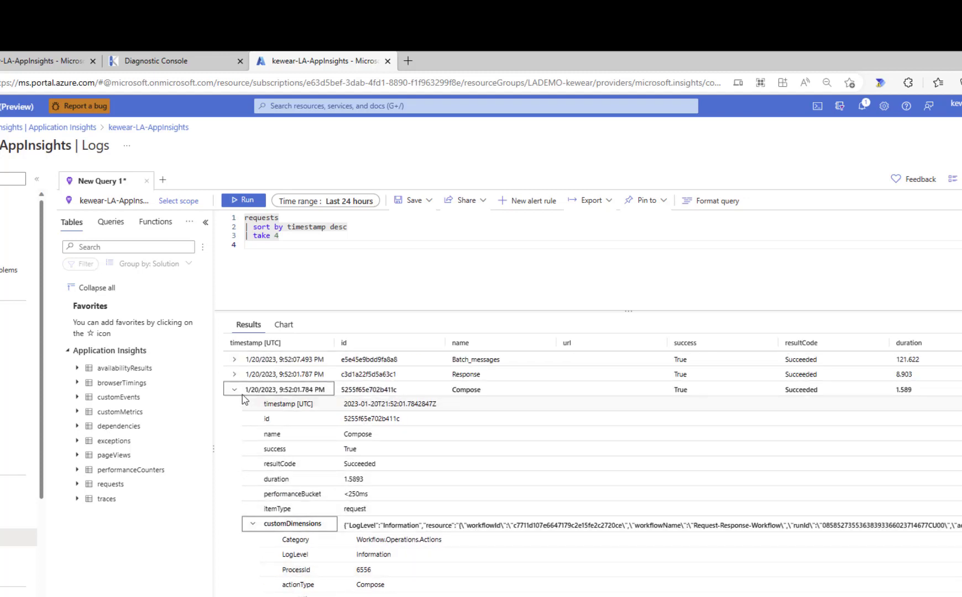
click(235, 389)
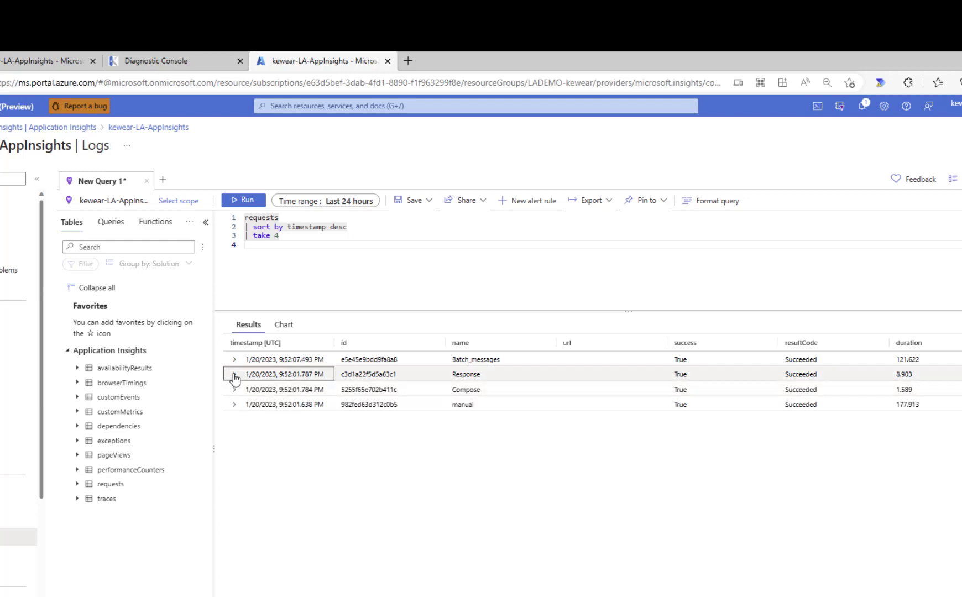
- Examine the Response record's custom dimensions, including its correlation and resource details
click(234, 375)
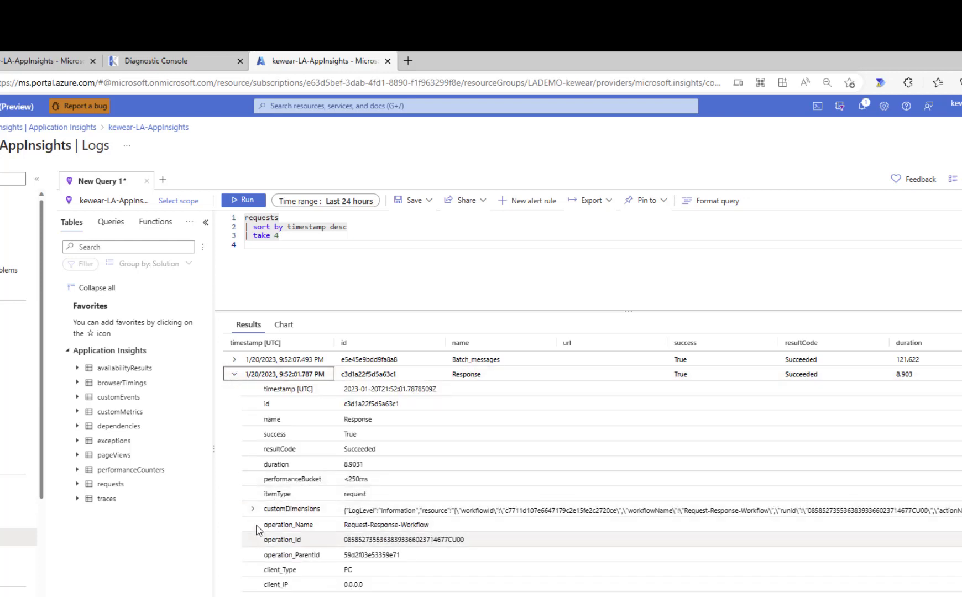
click(252, 508)
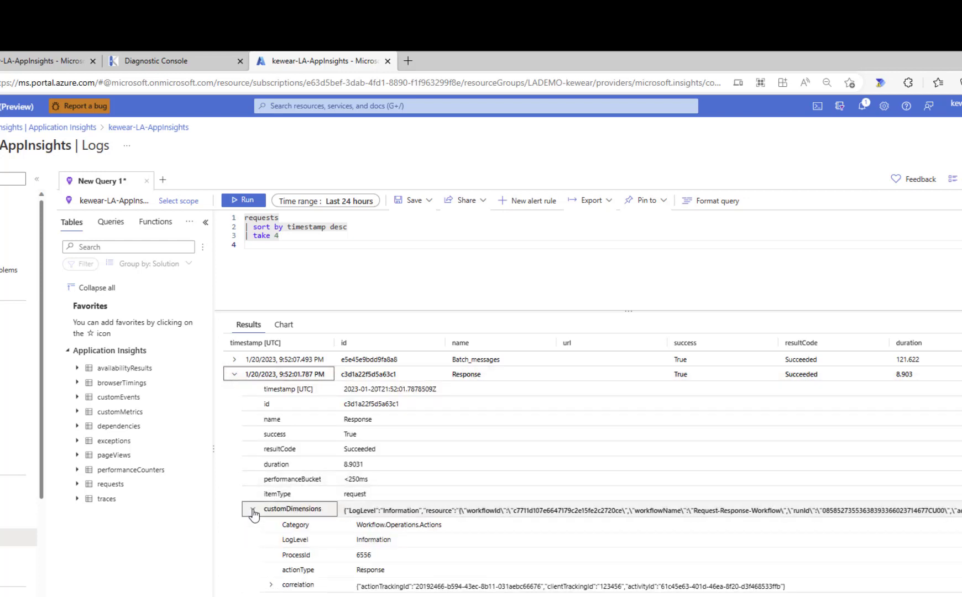
click(271, 585)
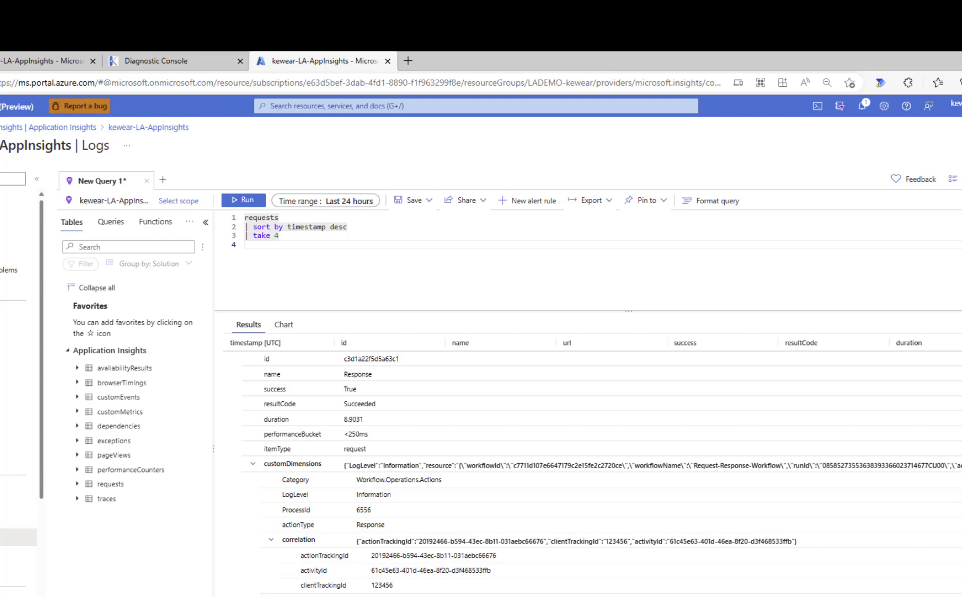
click(271, 595)
scroll(602, 475, down, 1)
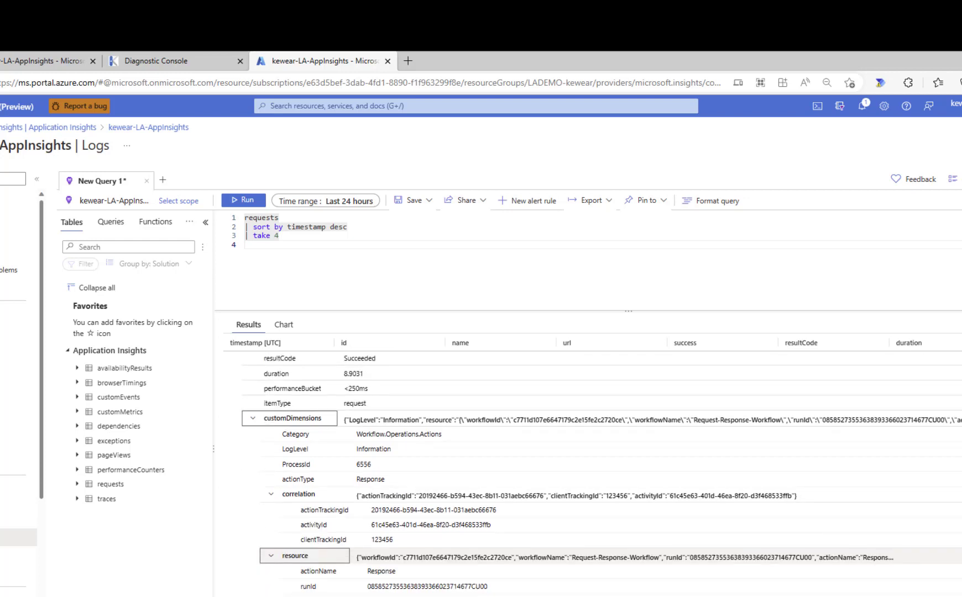
scroll(601, 472, down, 1)
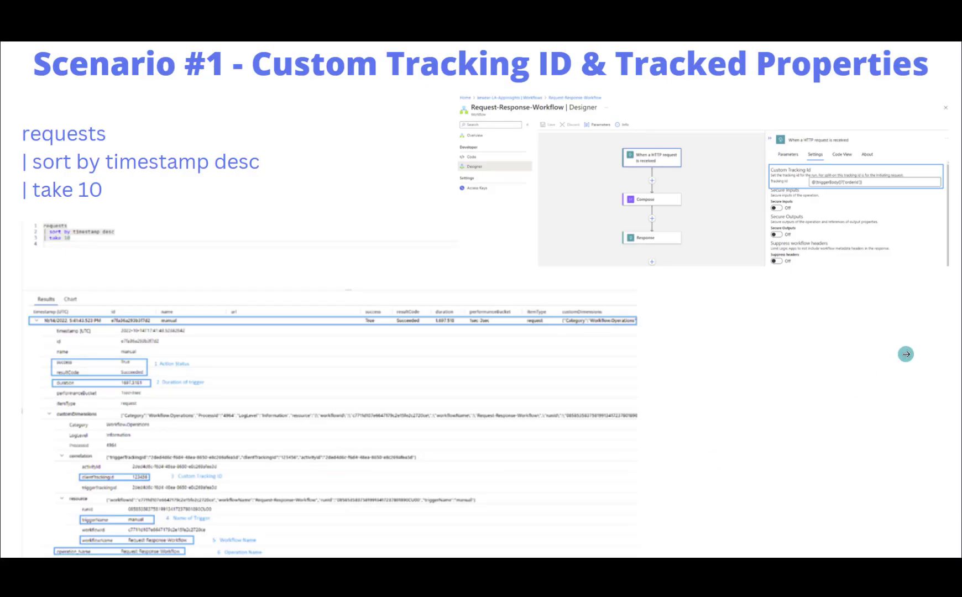
click(905, 354)
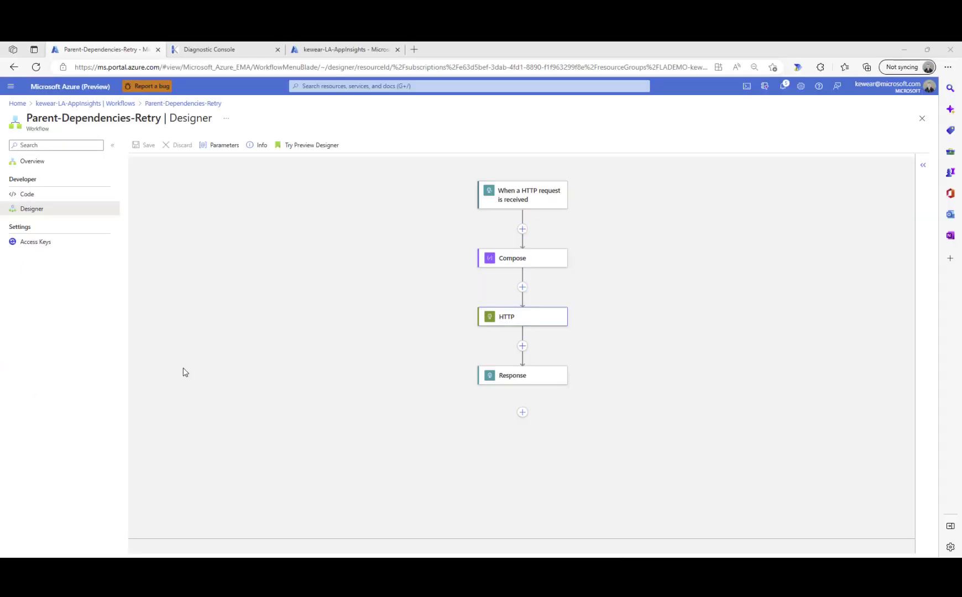
- Review the parameters of the HTTP request trigger, Compose and HTTP actions in the Parent-Dependencies-Retry workflow
click(537, 197)
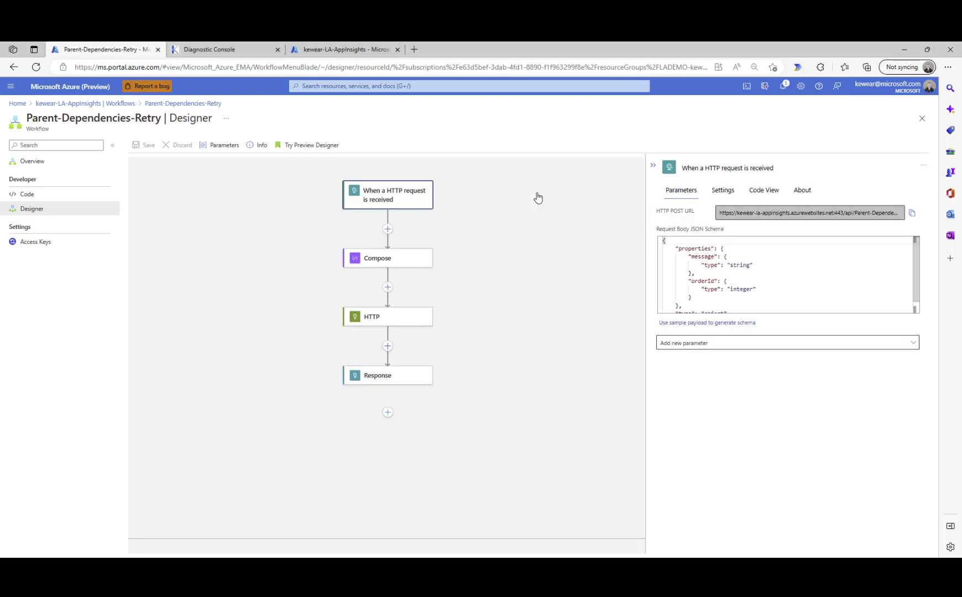
click(392, 257)
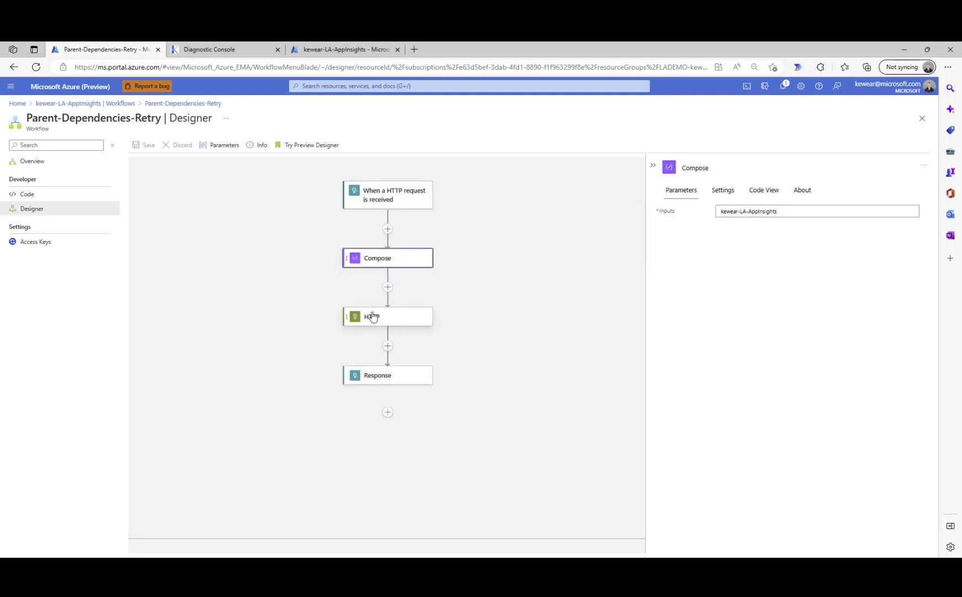
click(370, 324)
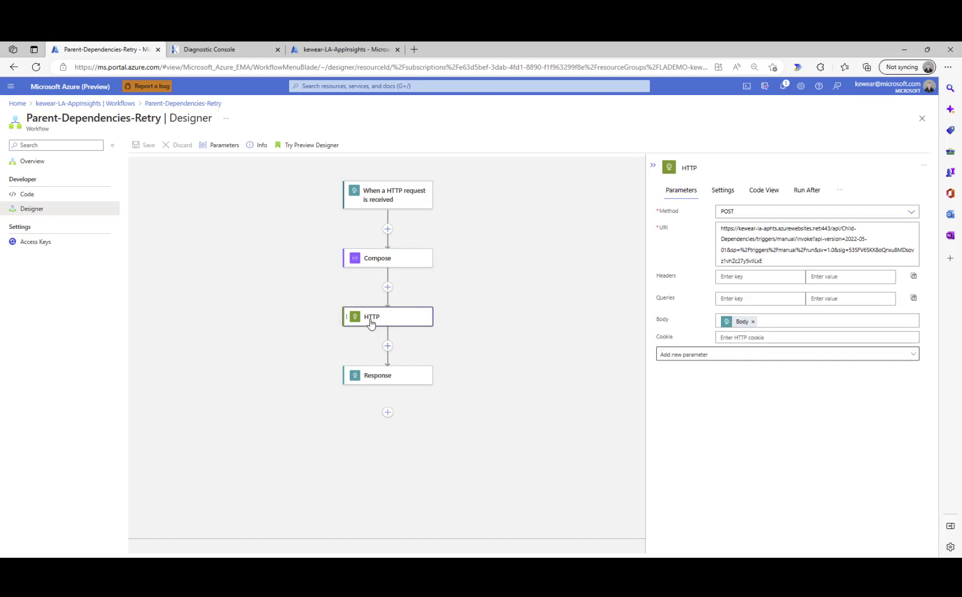
click(477, 359)
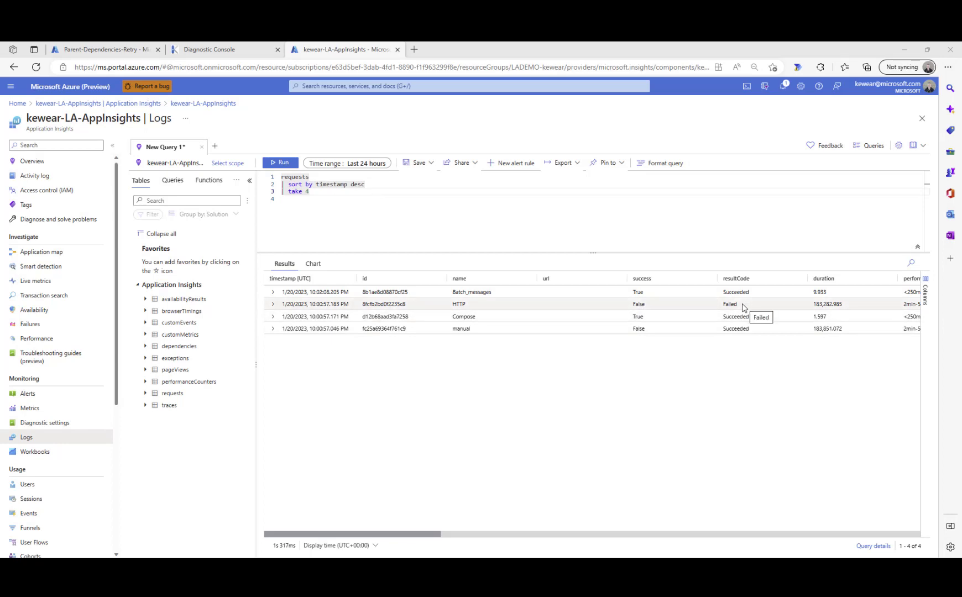
- Open the failed HTTP record's custom dimensions and examine retryHistory entry 0 with its error details
click(273, 306)
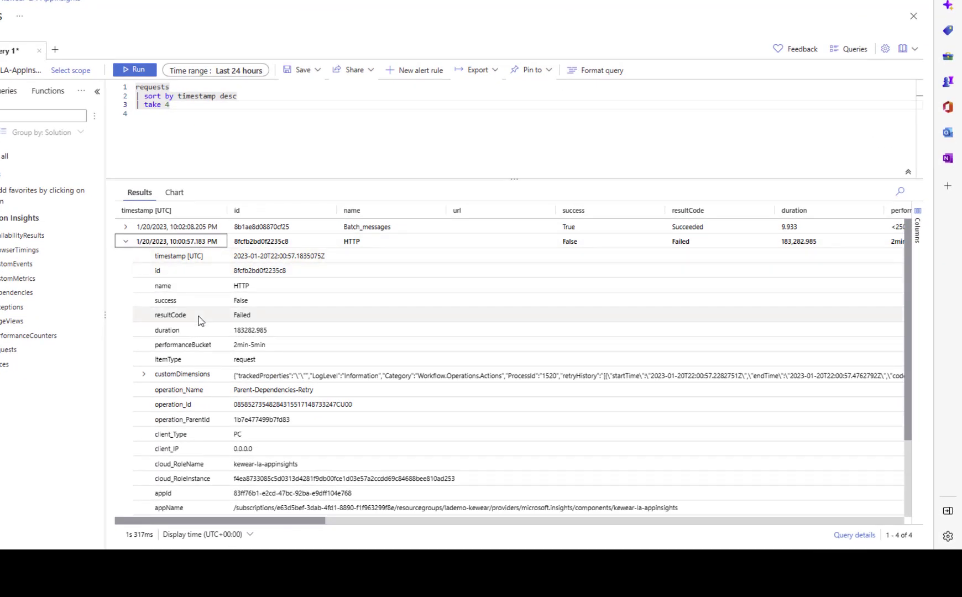
scroll(194, 321, down, 1)
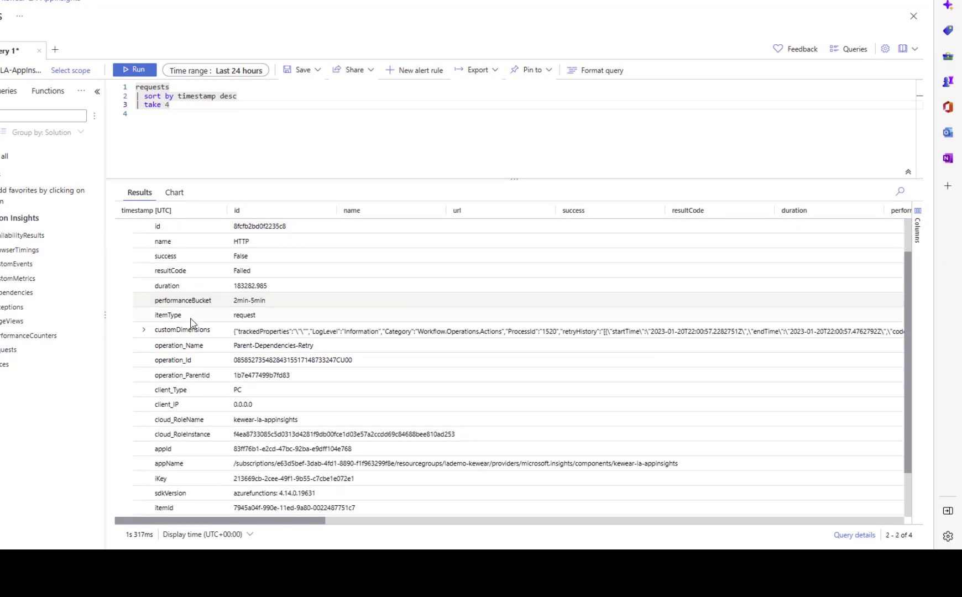
click(144, 331)
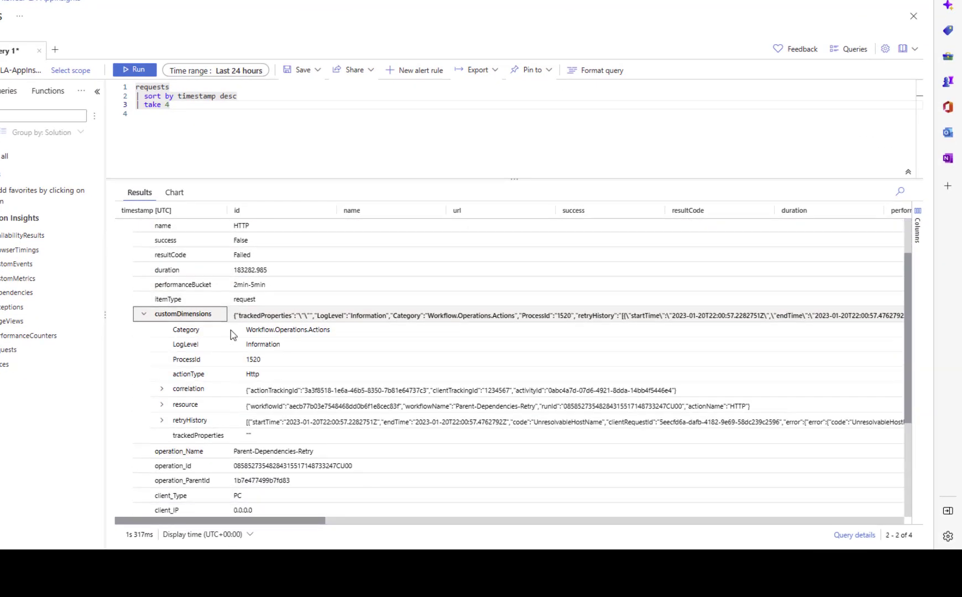
scroll(161, 359, down, 1)
click(161, 391)
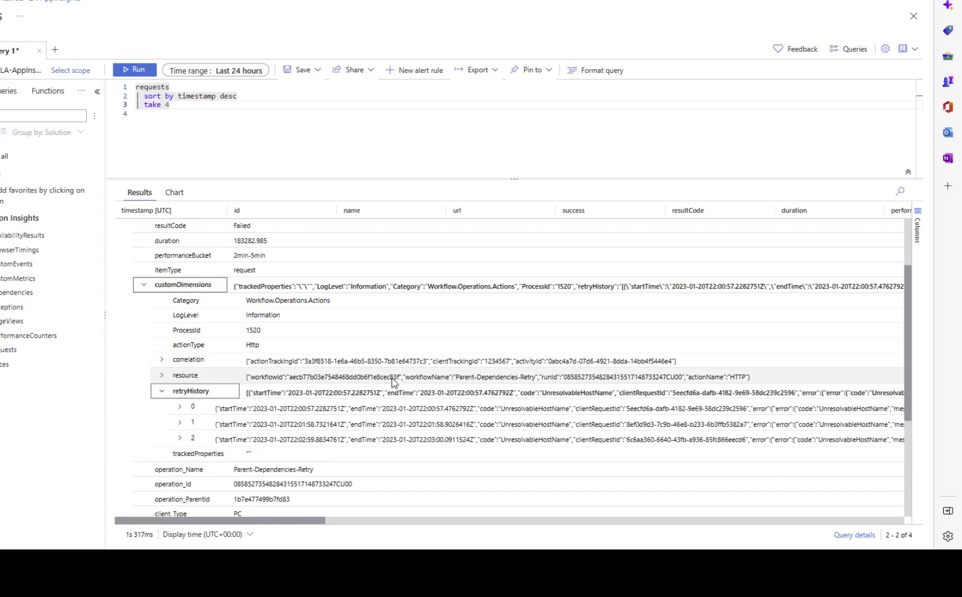
scroll(185, 331, down, 2)
click(181, 319)
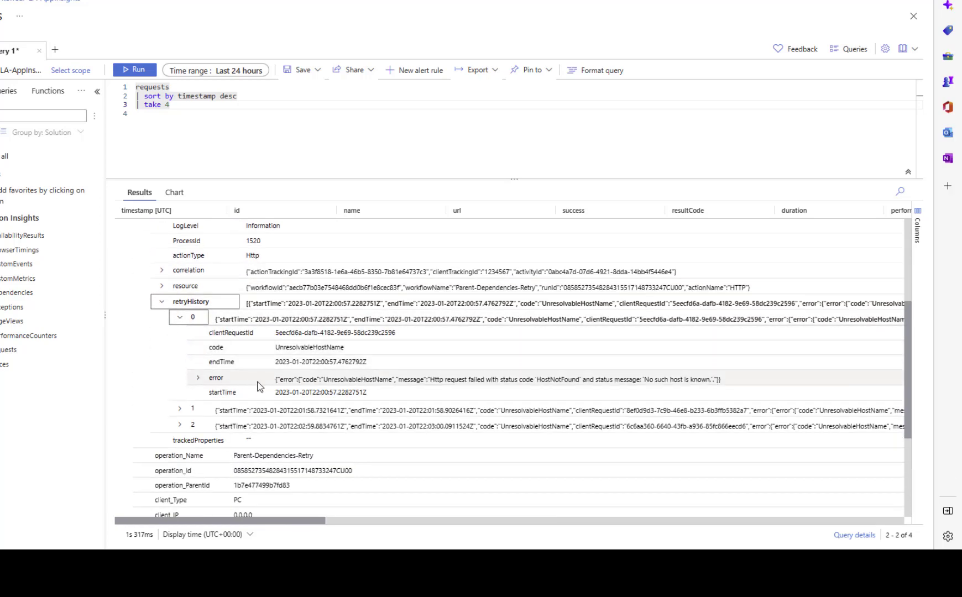
click(198, 378)
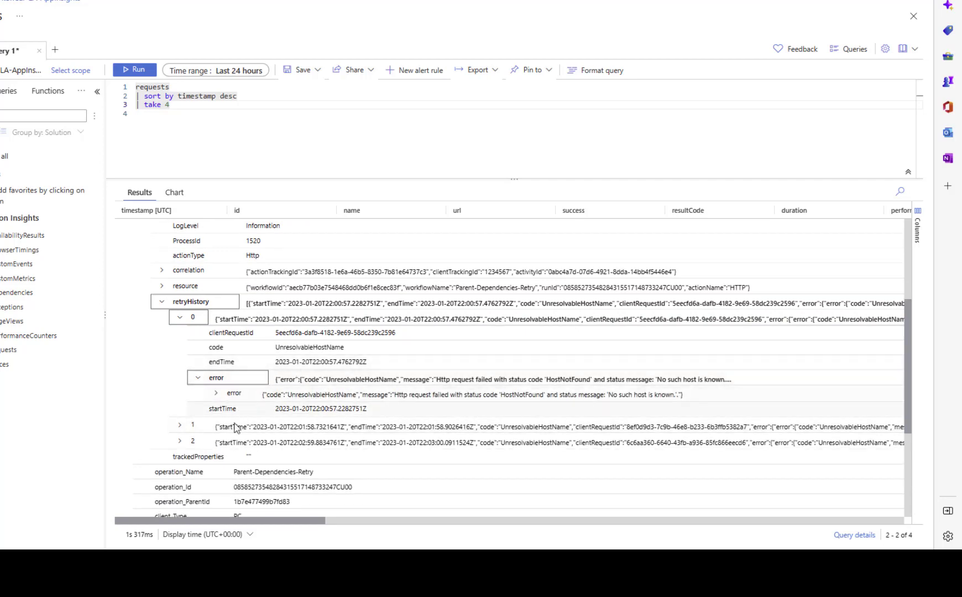
- Examine retryHistory entry 1 of the HTTP record down to its nested error code and message
click(181, 426)
scroll(199, 409, down, 2)
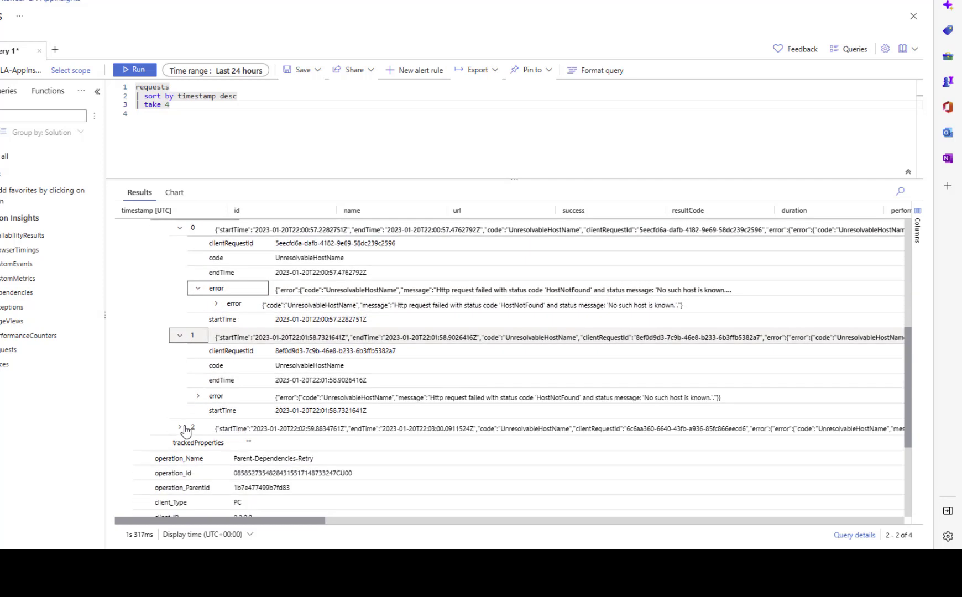
click(201, 396)
scroll(213, 390, down, 1)
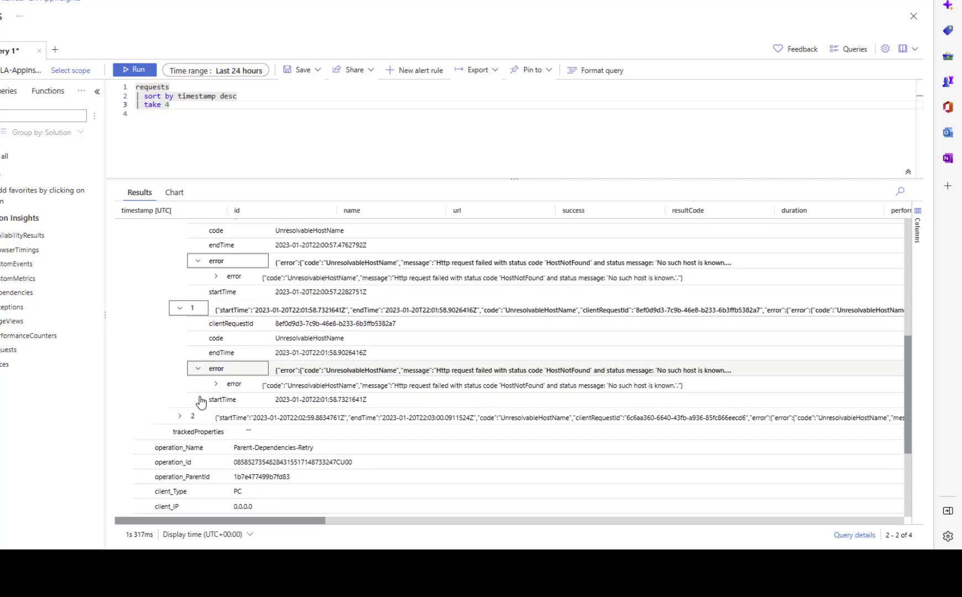
click(215, 366)
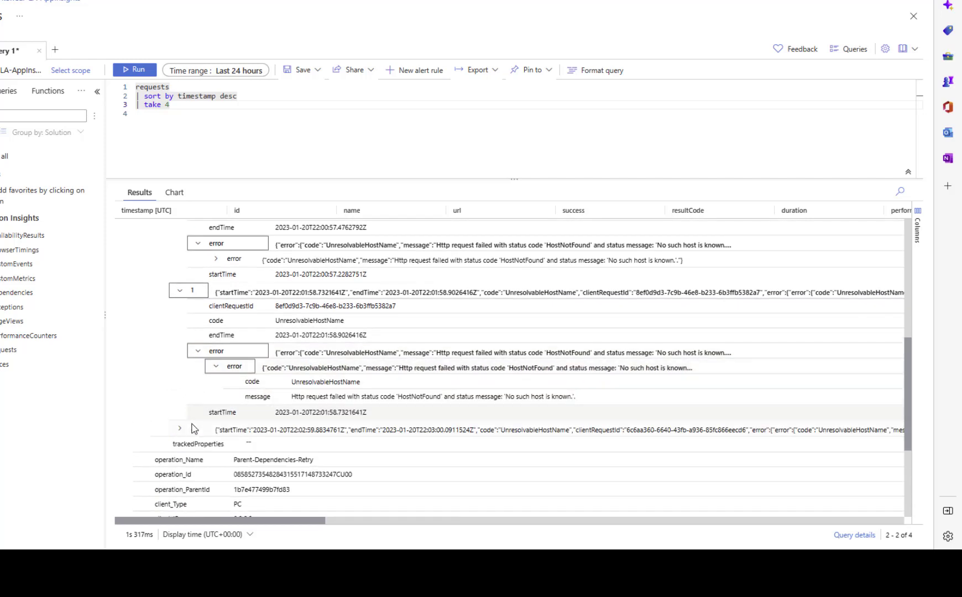
- Examine retryHistory entry 2 and its error details, and review all the retry entries of the HTTP record
click(180, 429)
scroll(188, 437, down, 1)
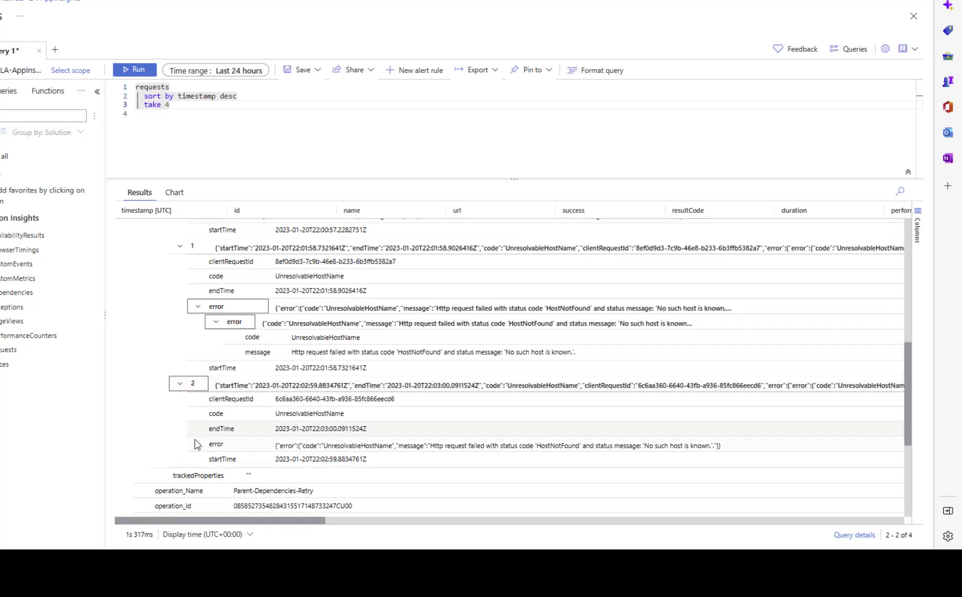
click(198, 446)
scroll(281, 430, down, 1)
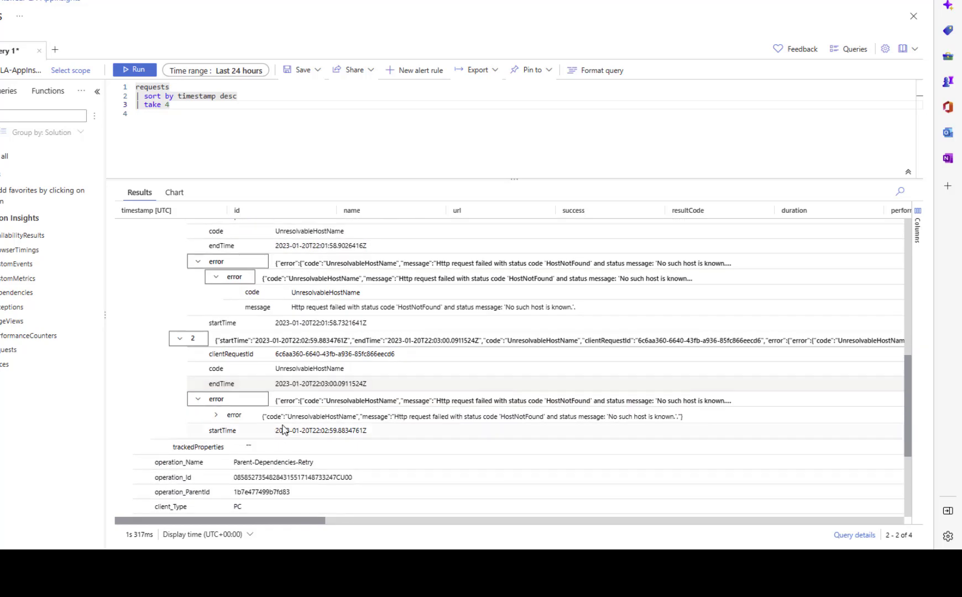
scroll(286, 426, up, 1)
scroll(286, 425, up, 2)
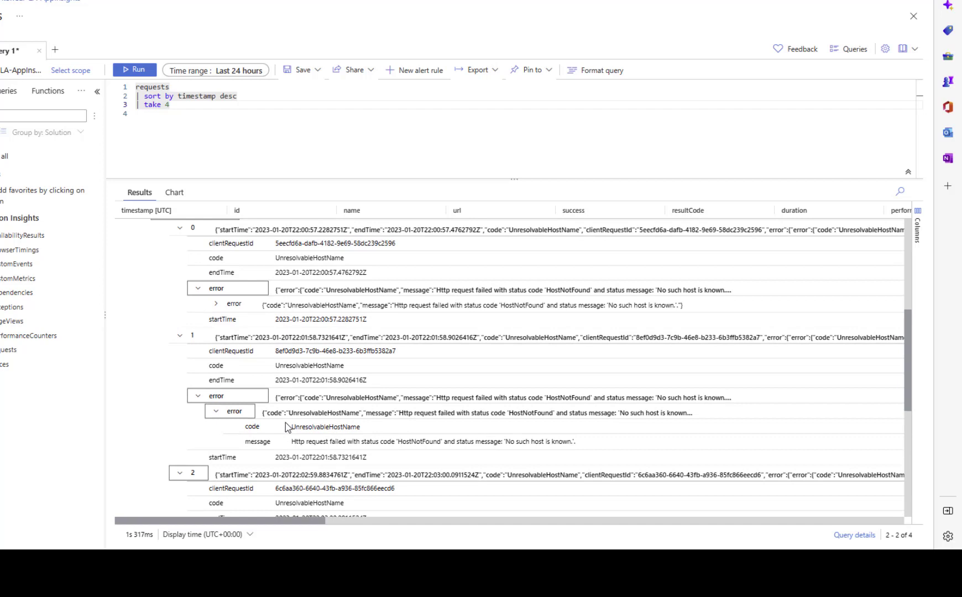
scroll(285, 424, up, 1)
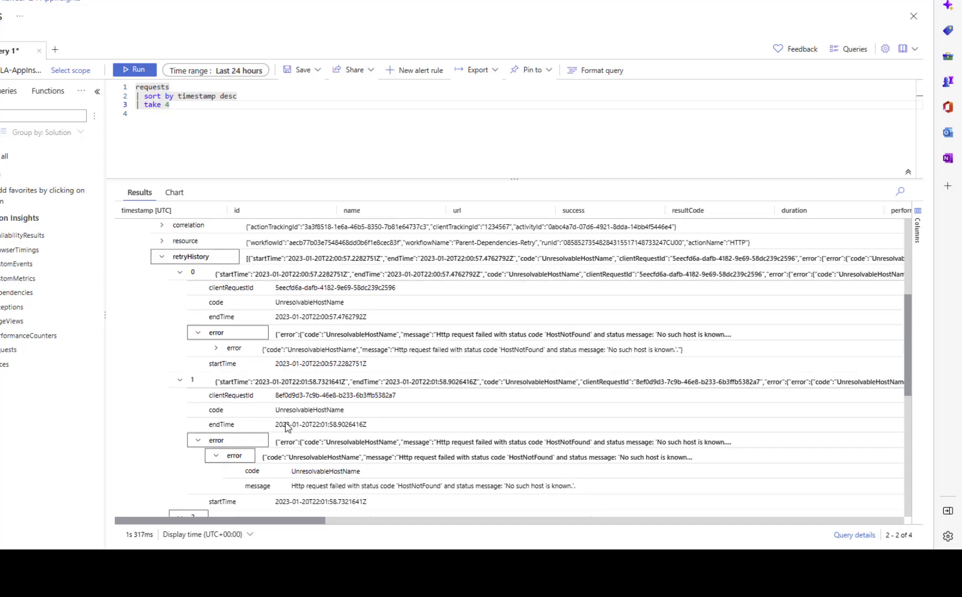
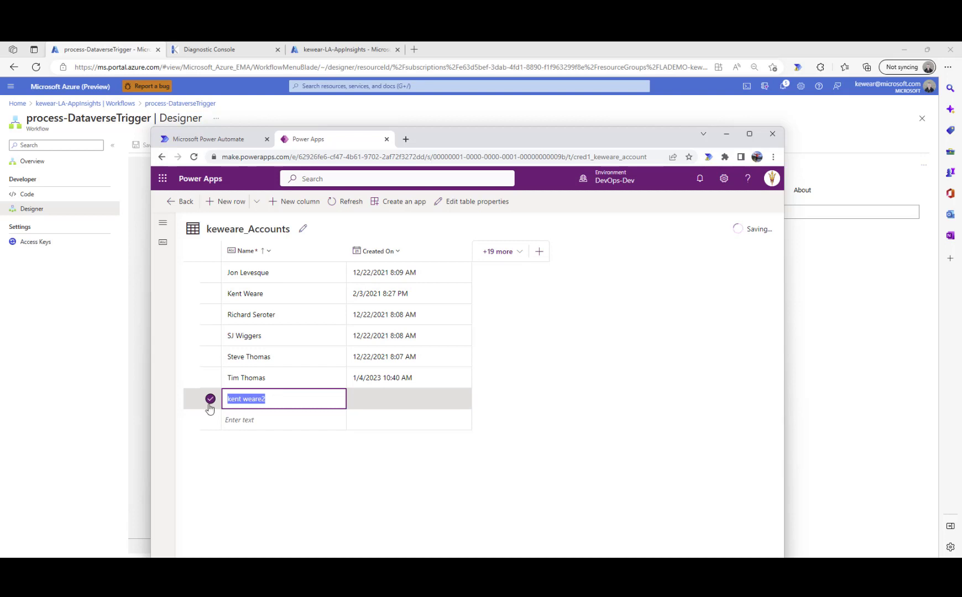
- Save the new row in the keweare_Accounts table, then switch to the Azure portal and refresh the process-DataverseTrigger run history
click(368, 401)
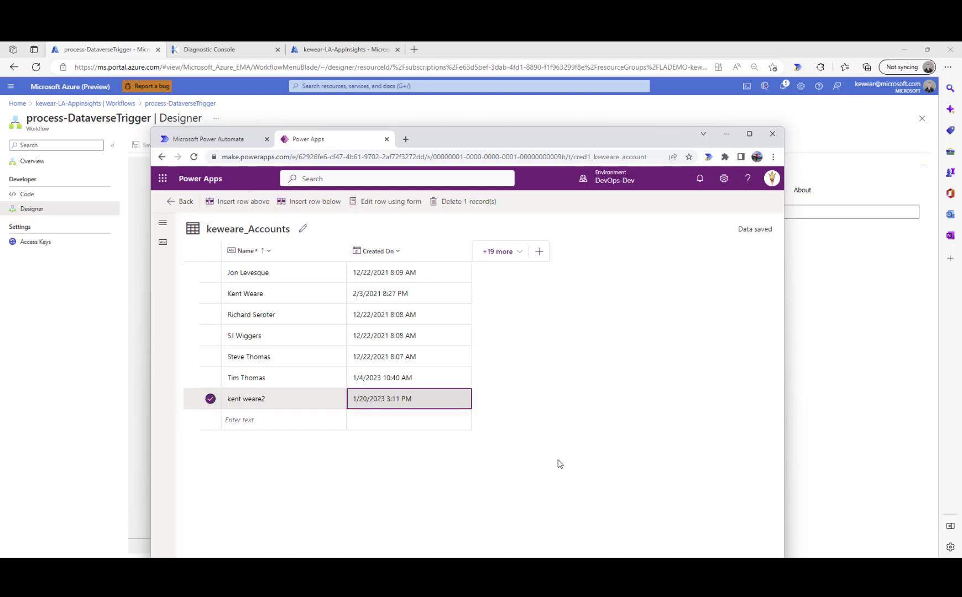
click(895, 421)
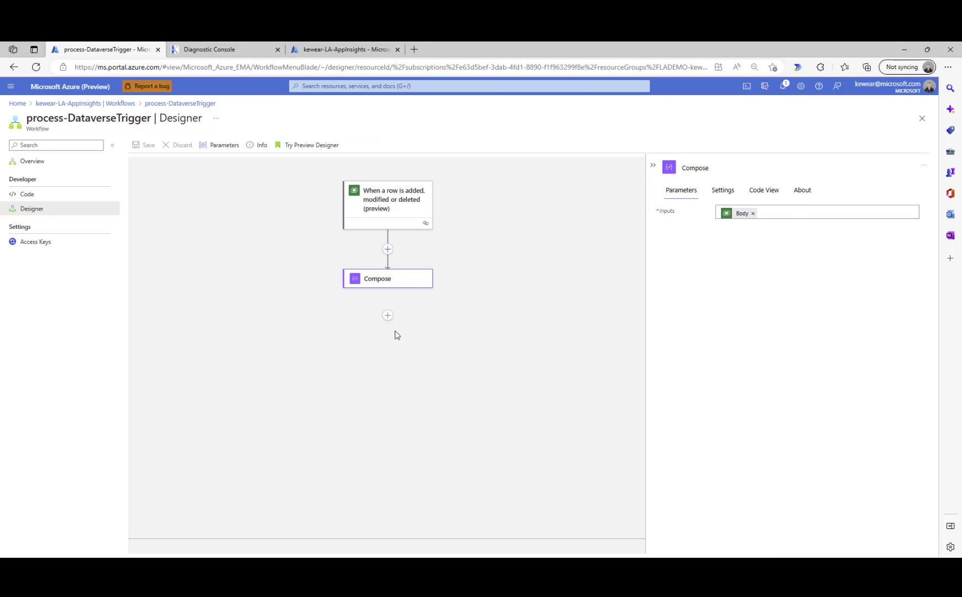
click(192, 106)
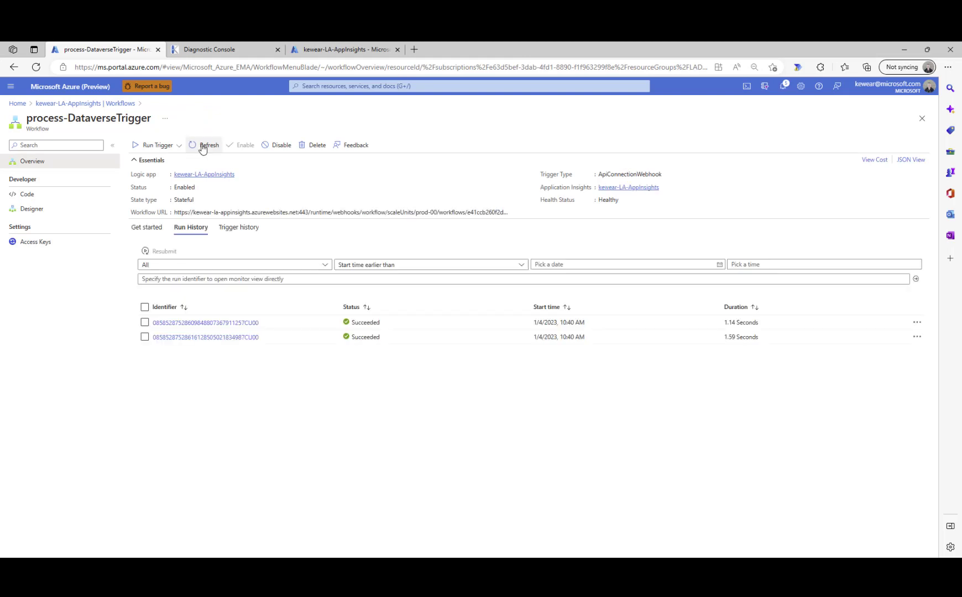
click(205, 145)
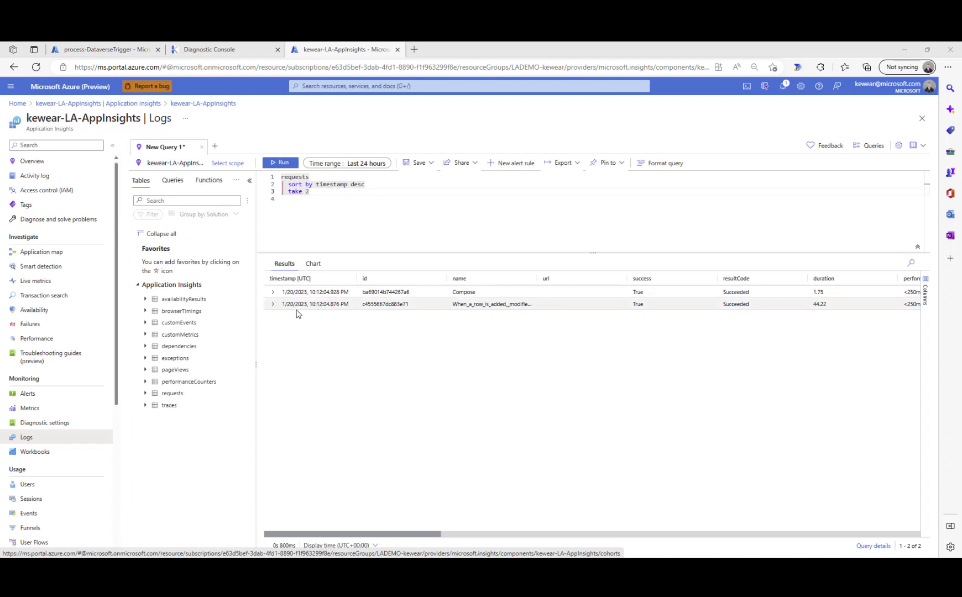
- Examine the Dataverse trigger record's custom dimensions in the request results, including its apiName and triggerType
click(272, 304)
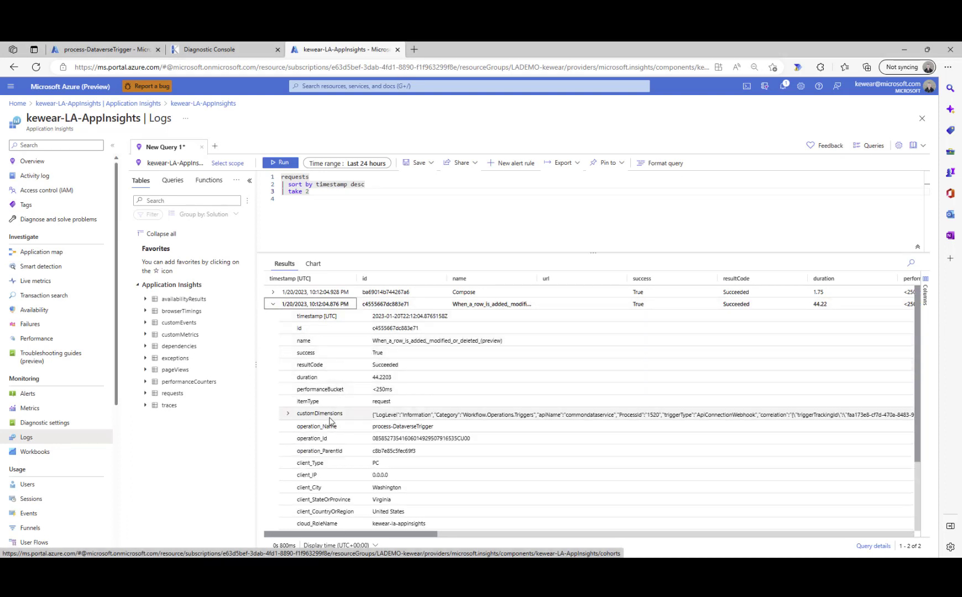
scroll(337, 382, down, 3)
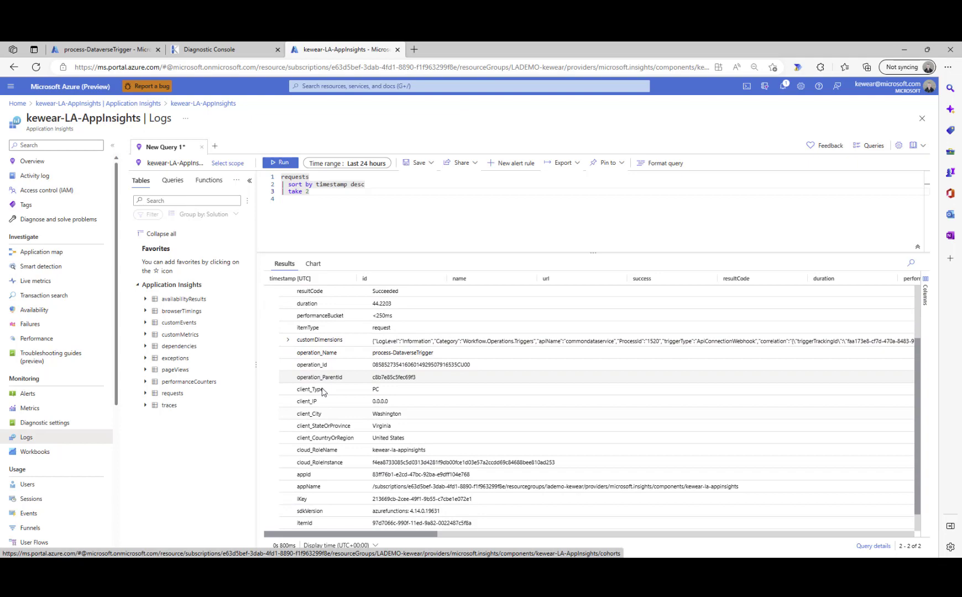
click(287, 340)
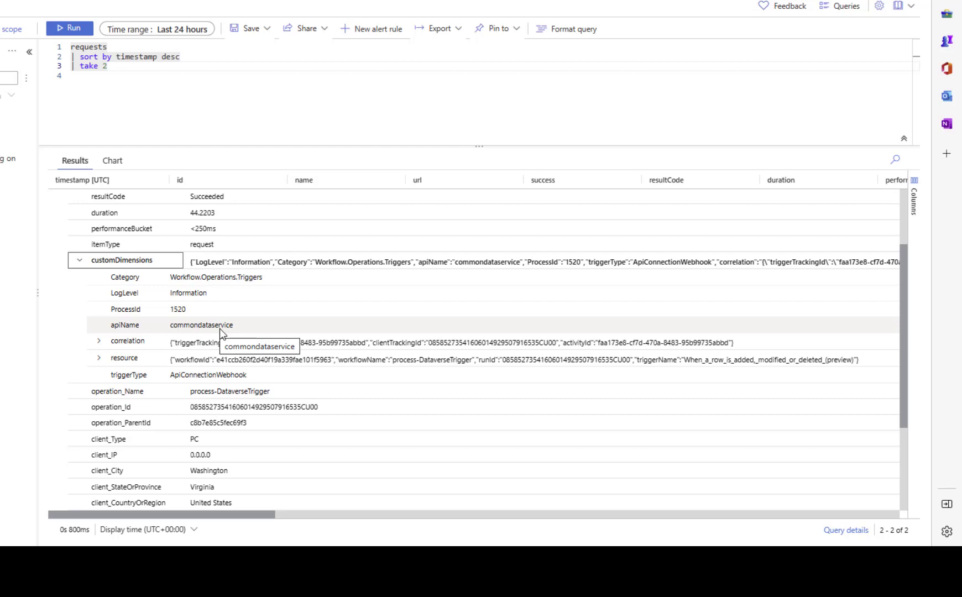
scroll(220, 331, up, 2)
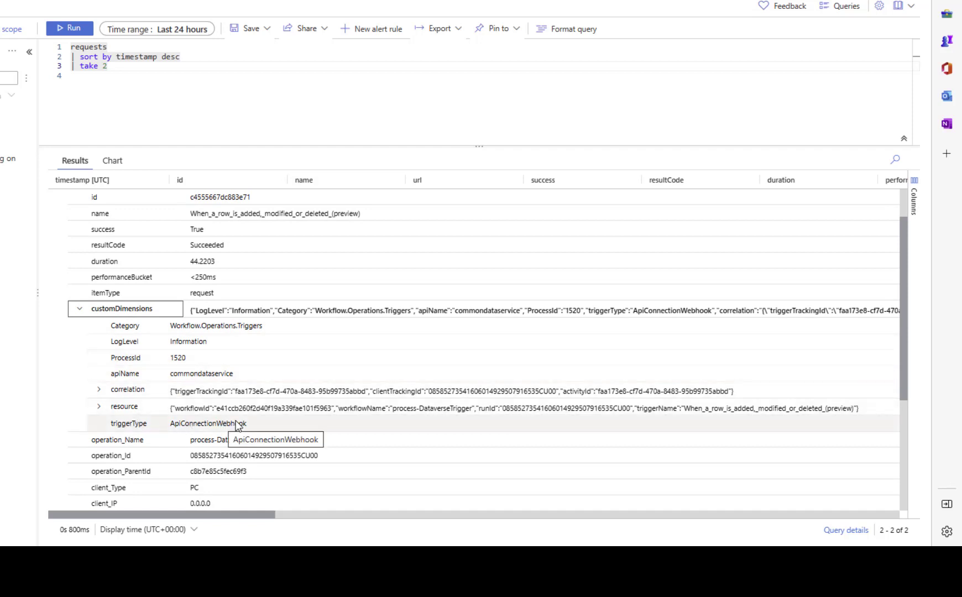
scroll(114, 399, up, 2)
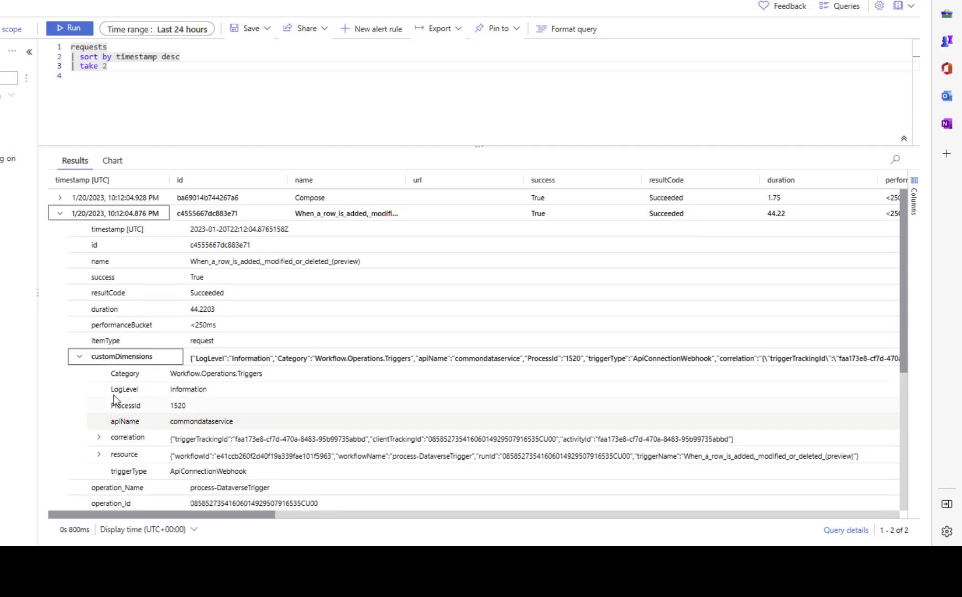
- Collapse the Dataverse trigger record and examine the Compose record's custom dimensions, including its category, actionType and trackedProperties
click(60, 214)
click(60, 198)
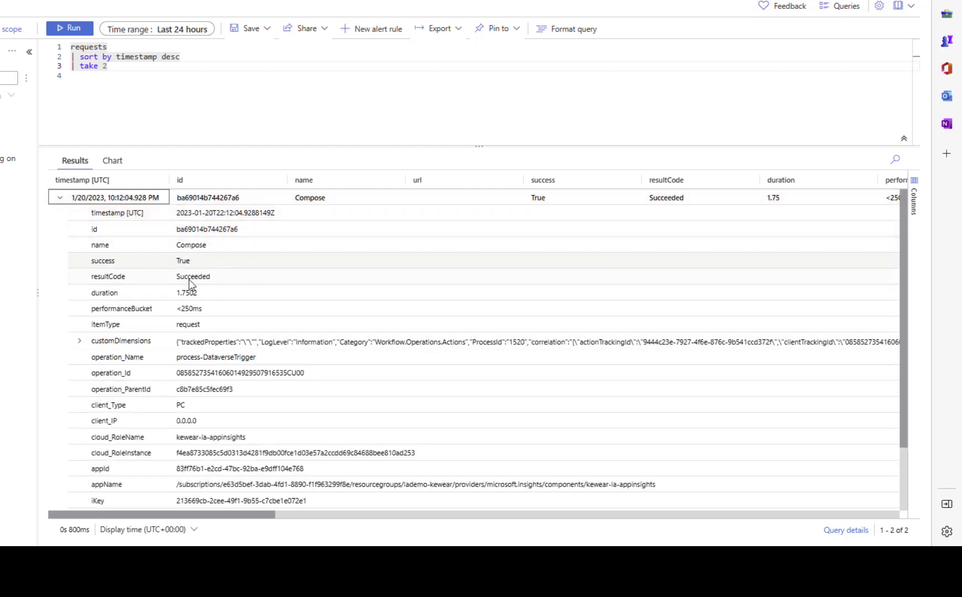
click(81, 345)
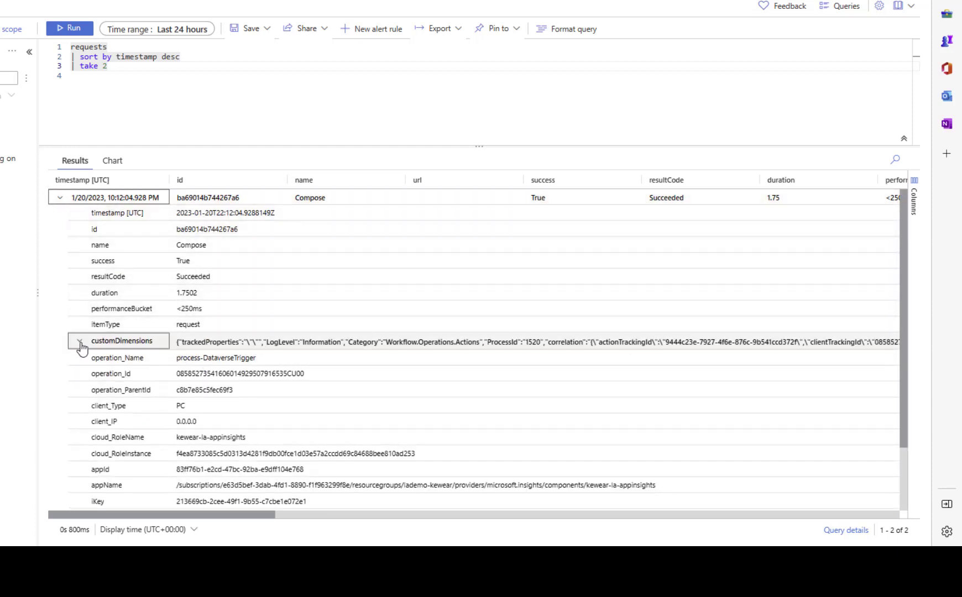
scroll(285, 359, down, 2)
scroll(286, 360, up, 2)
scroll(286, 359, up, 1)
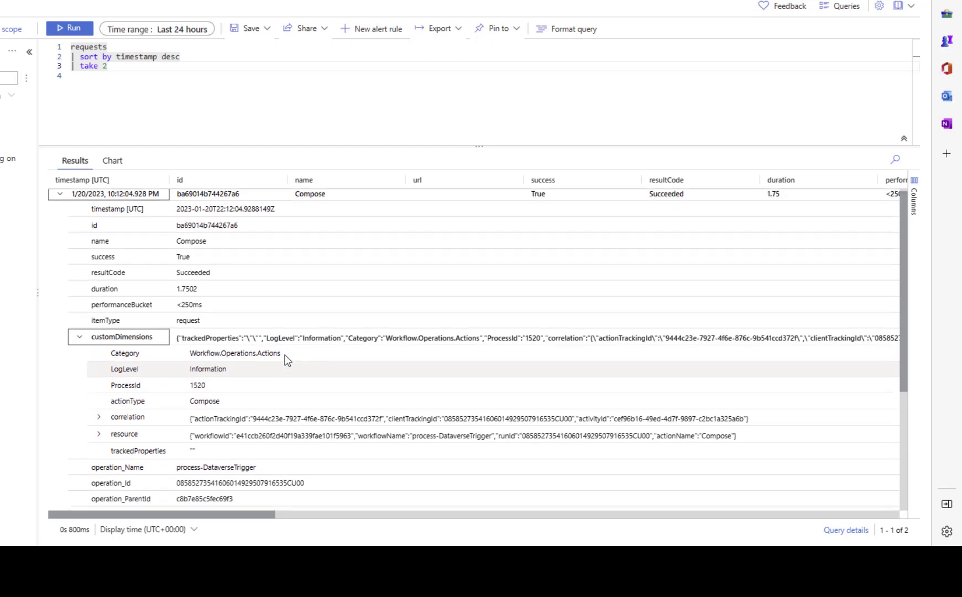
scroll(286, 360, down, 2)
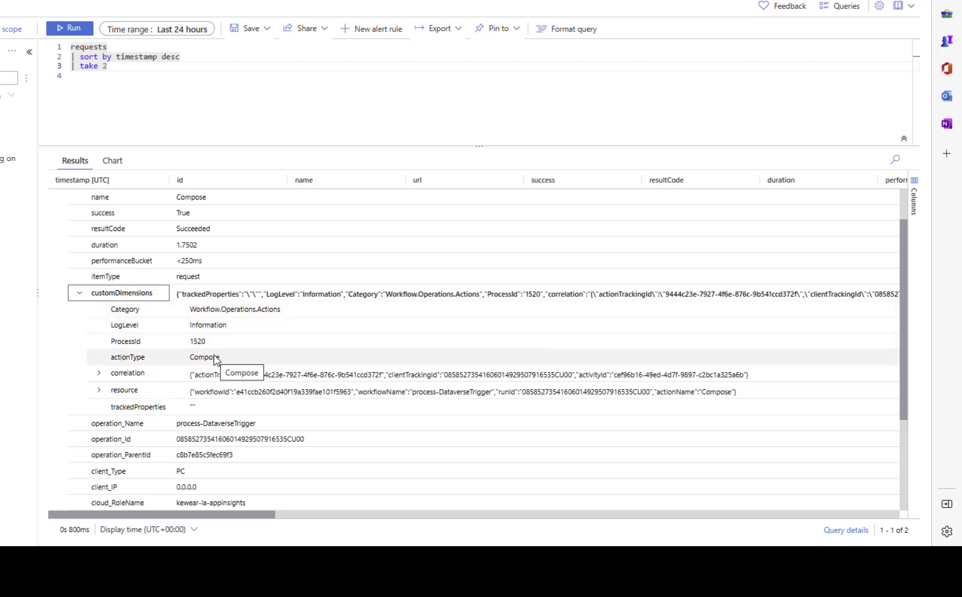
scroll(183, 387, down, 3)
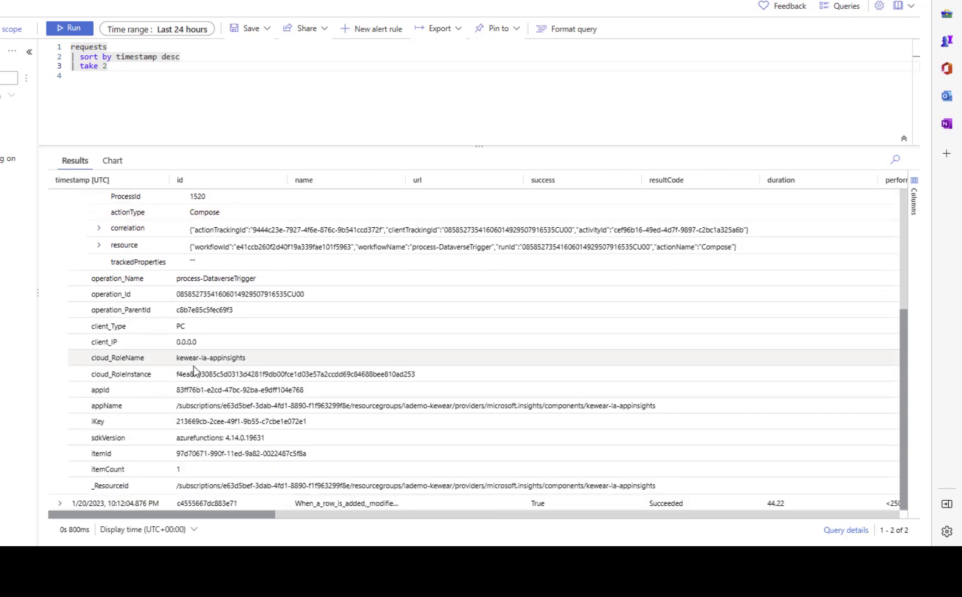
- Reopen the Dataverse trigger record and compare its custom dimensions with those of the Compose action record
click(60, 503)
scroll(83, 442, down, 6)
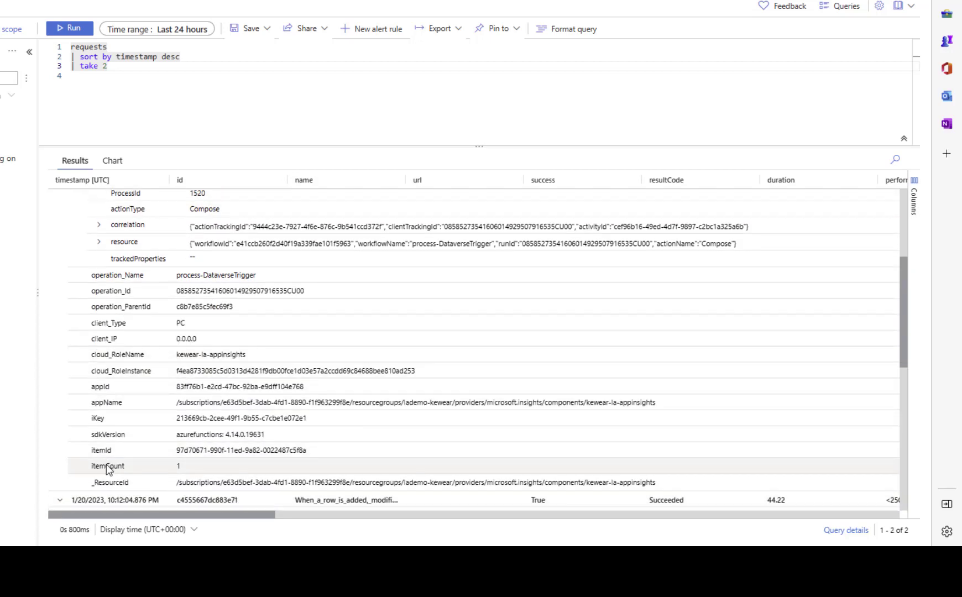
click(79, 357)
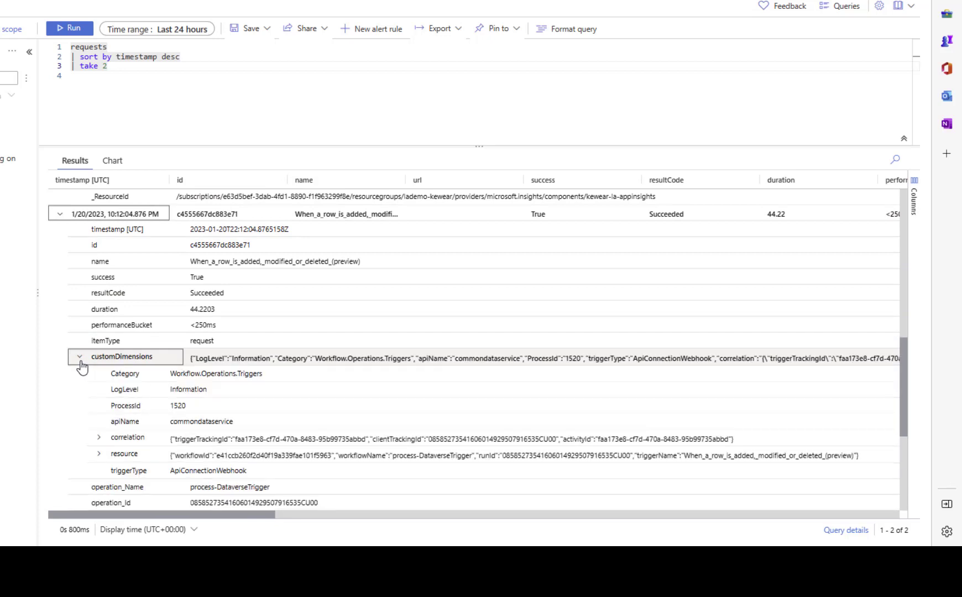
scroll(124, 380, down, 2)
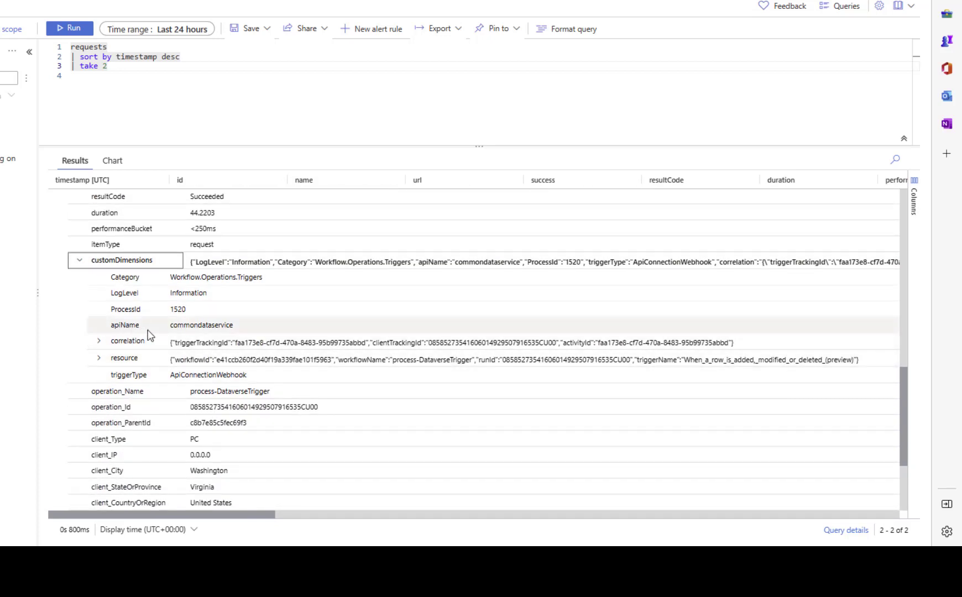
scroll(136, 365, up, 6)
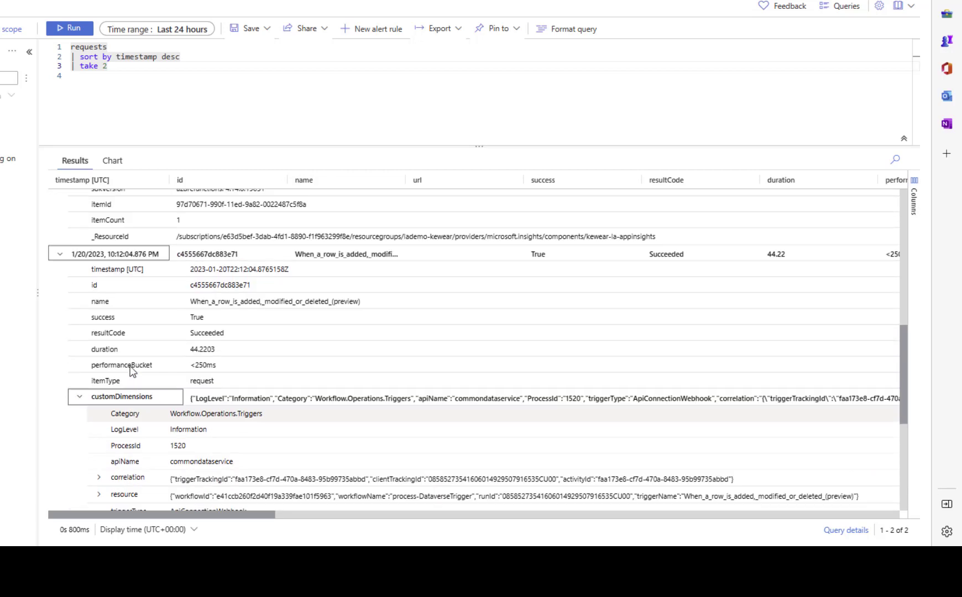
scroll(132, 372, up, 3)
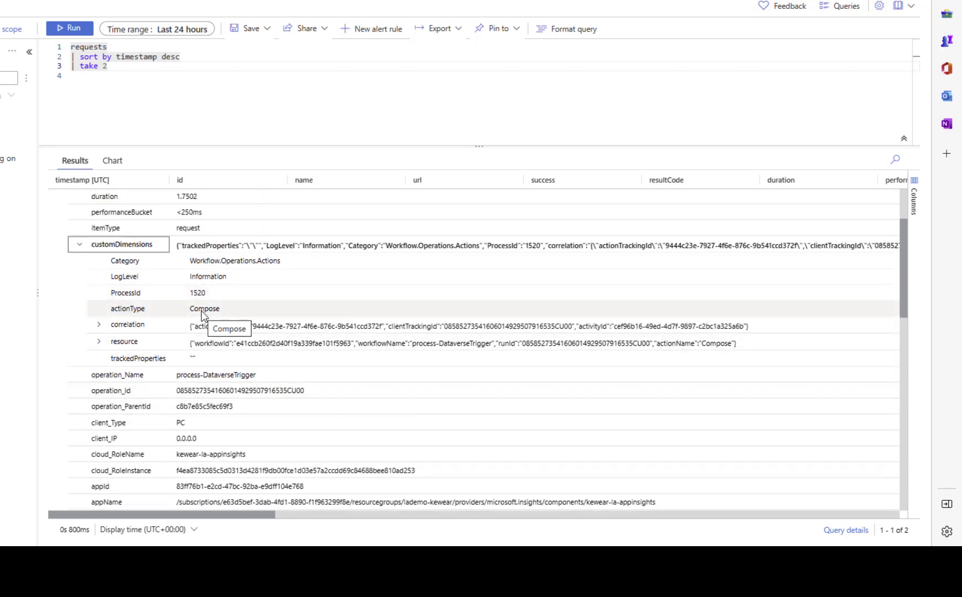
scroll(200, 317, down, 4)
scroll(200, 316, up, 4)
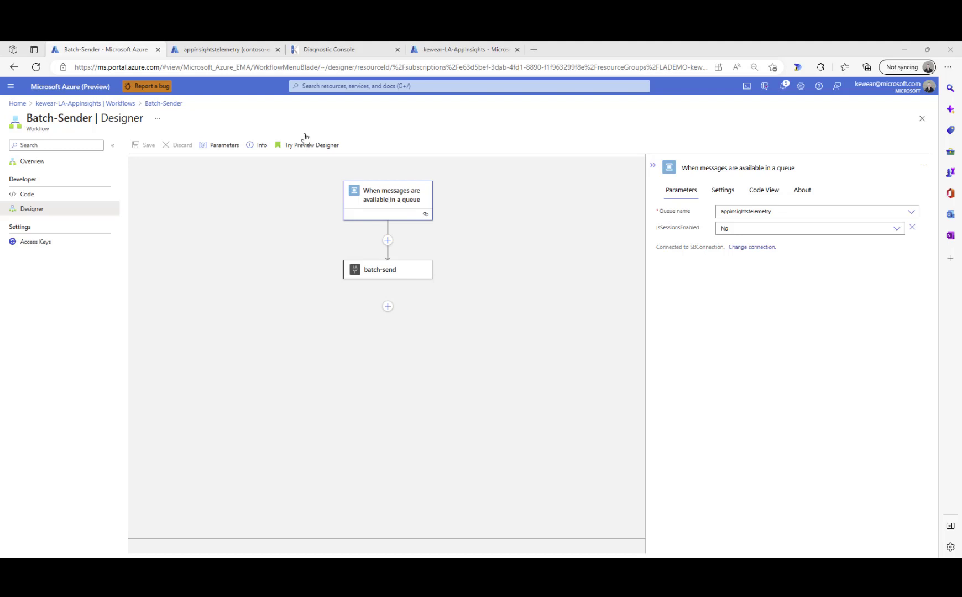
- Start a new message for the appinsightstelemetry Service Bus queue with the content type application/json
click(220, 50)
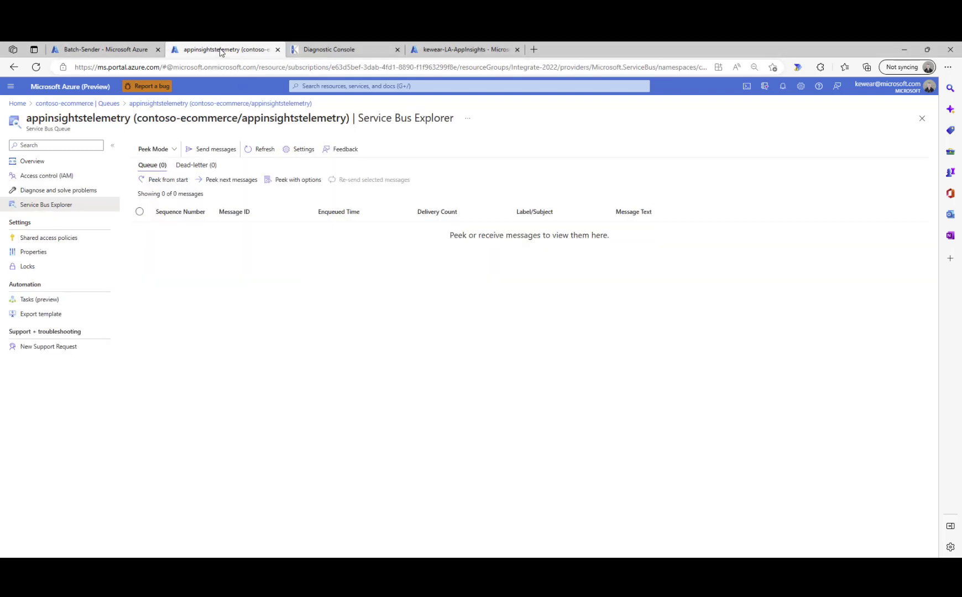
click(201, 151)
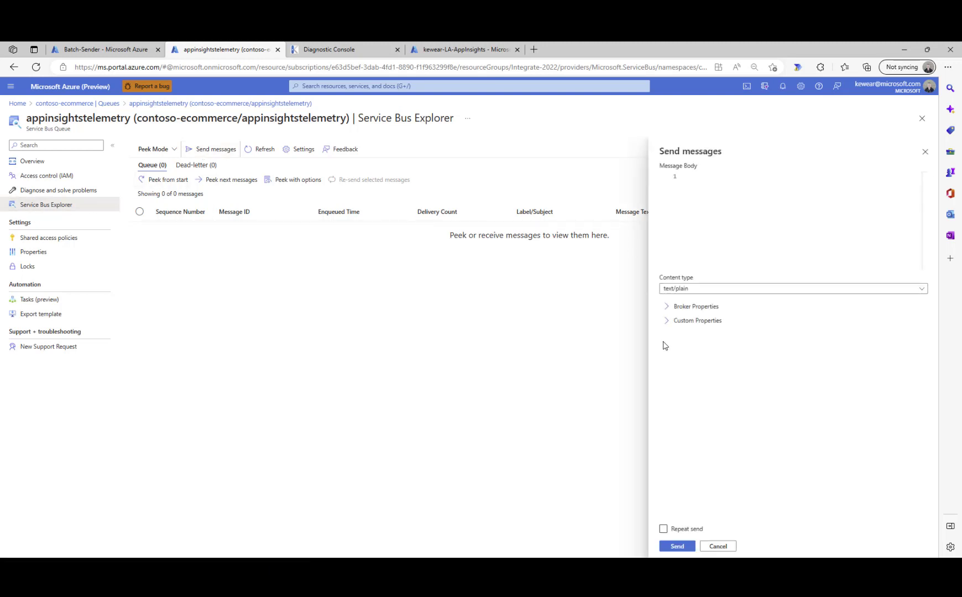
click(679, 289)
click(685, 330)
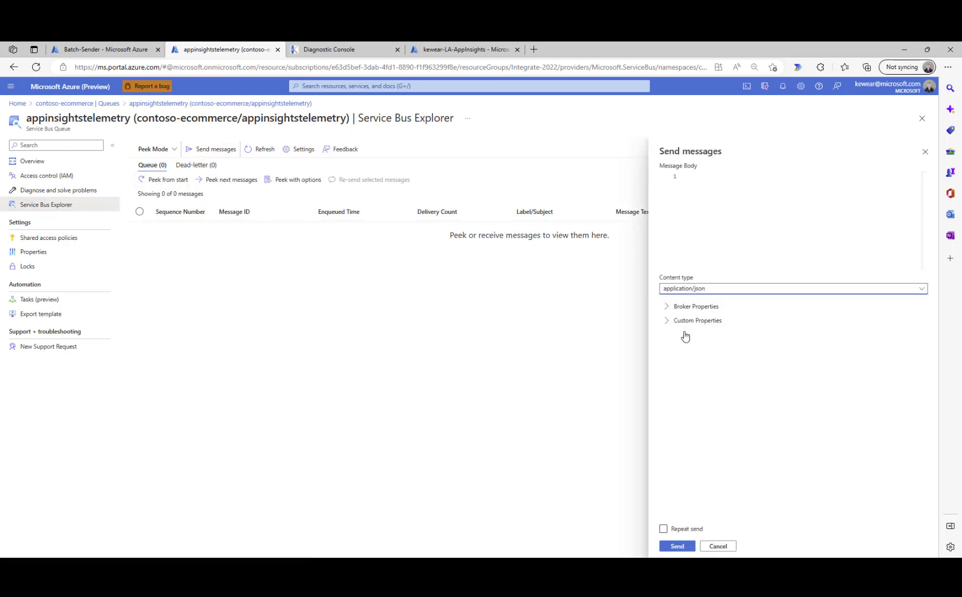
- Enter the JSON body {"hello":"world"} and send the message to the queue
click(692, 186)
text({)
key(Return)
text("he)
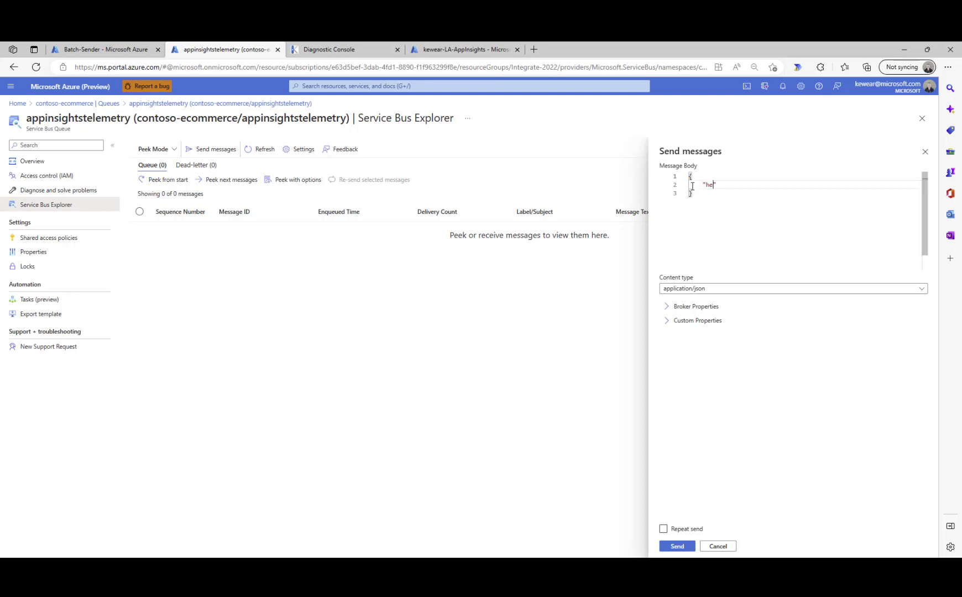
text(llo":"world")
click(676, 547)
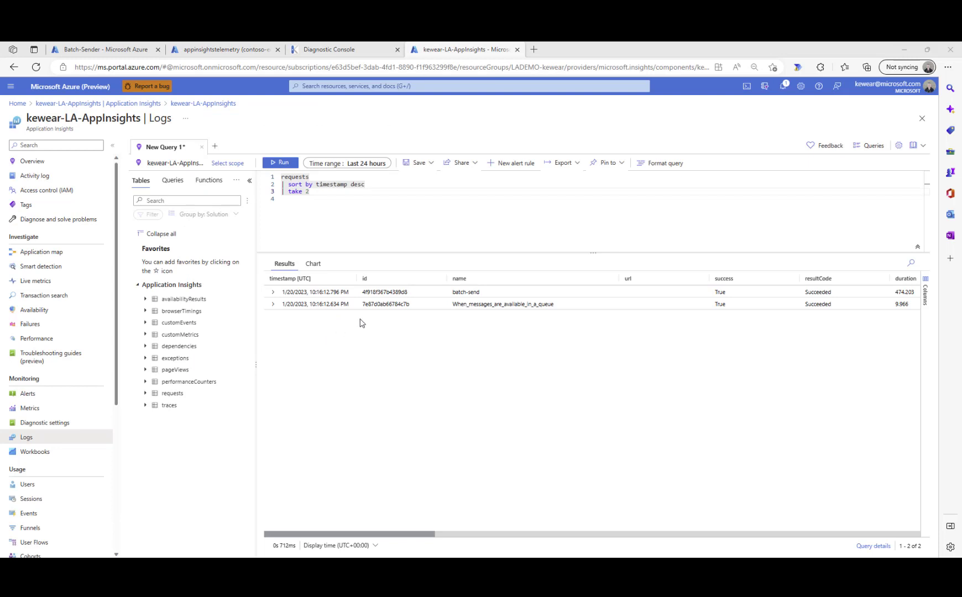
- Examine the custom dimensions of the When_messages_are_available_in_a_queue request record, including apiName and triggerType
click(272, 305)
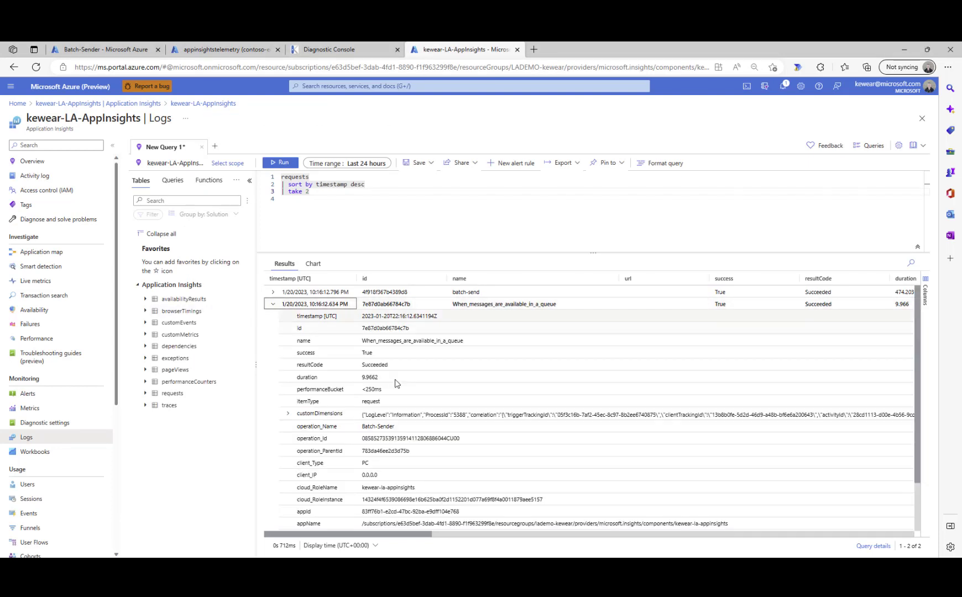
click(288, 414)
scroll(489, 418, down, 2)
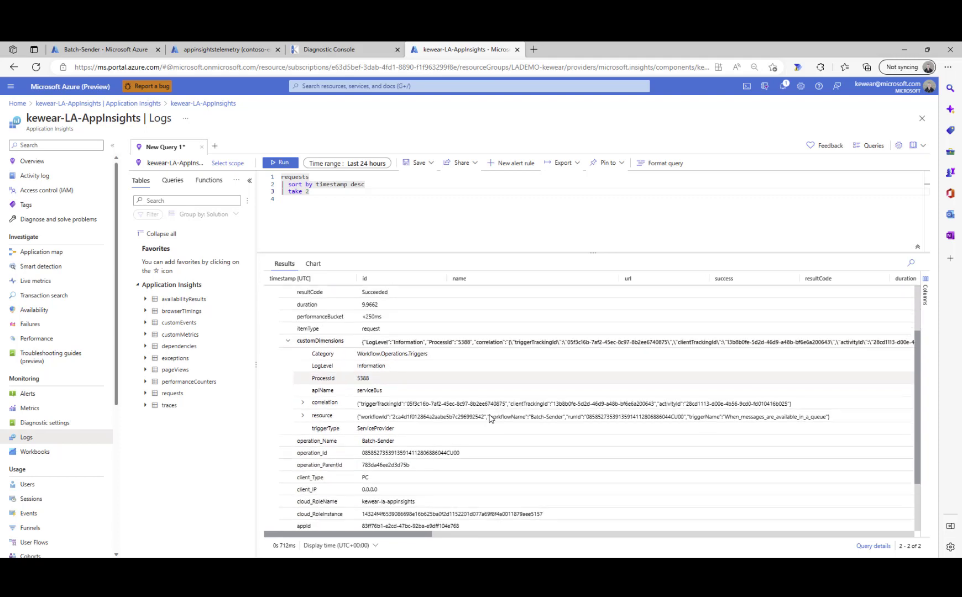
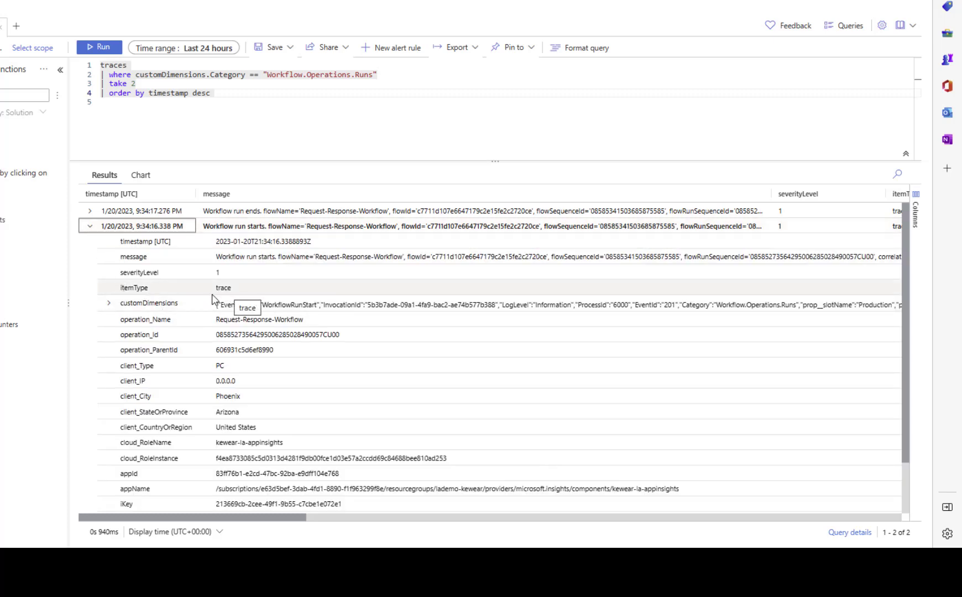
- Examine the custom dimensions and operation fields of the workflow run start trace, then open the workflow run end trace
click(109, 303)
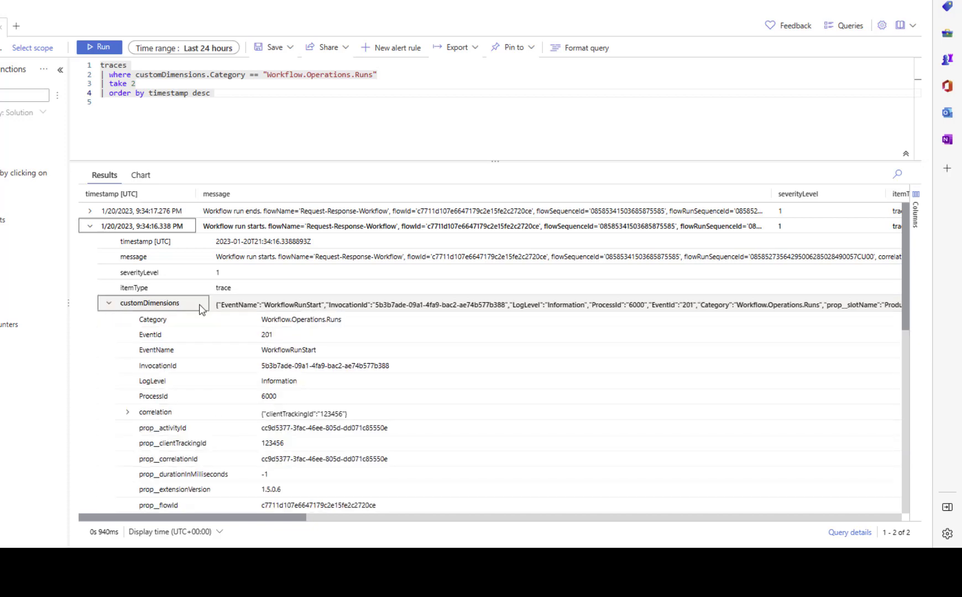
scroll(228, 296, down, 1)
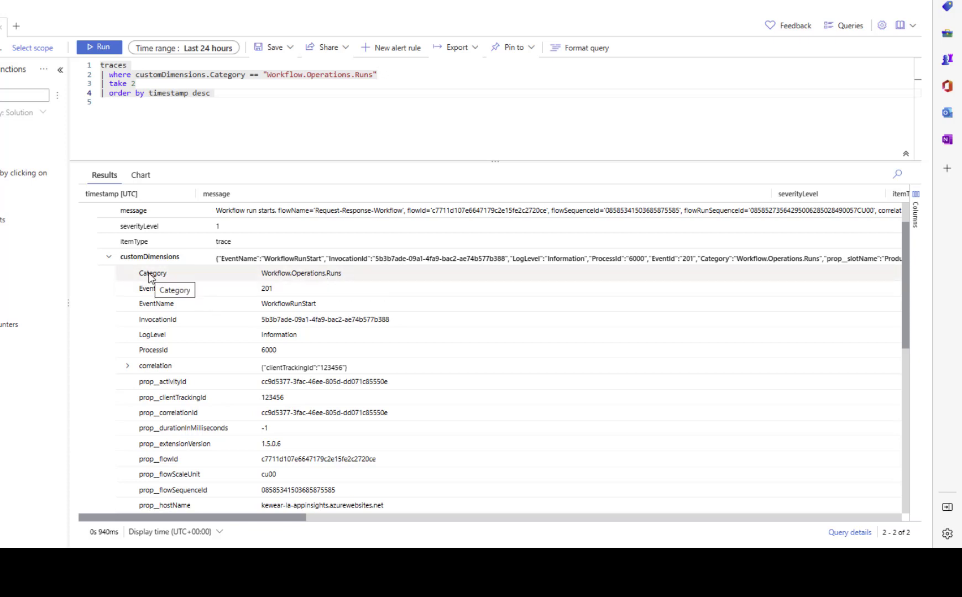
scroll(215, 317, down, 1)
scroll(215, 317, down, 4)
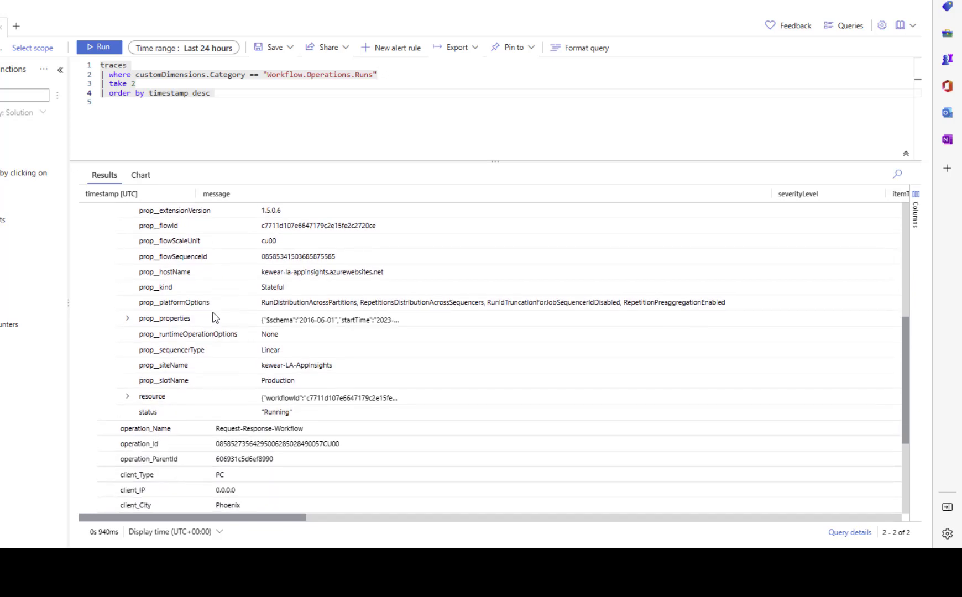
scroll(188, 282, down, 2)
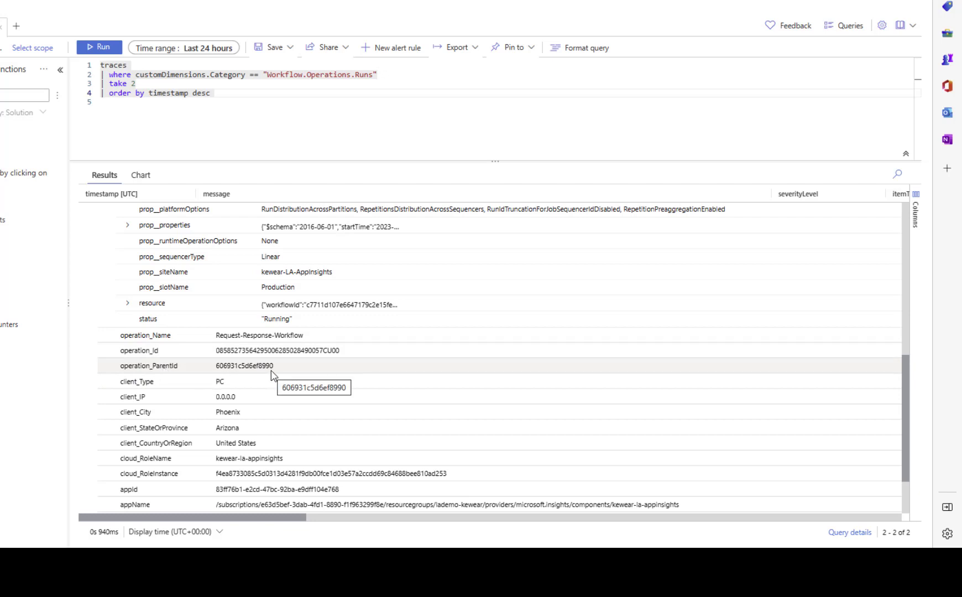
scroll(271, 370, up, 7)
scroll(270, 374, up, 2)
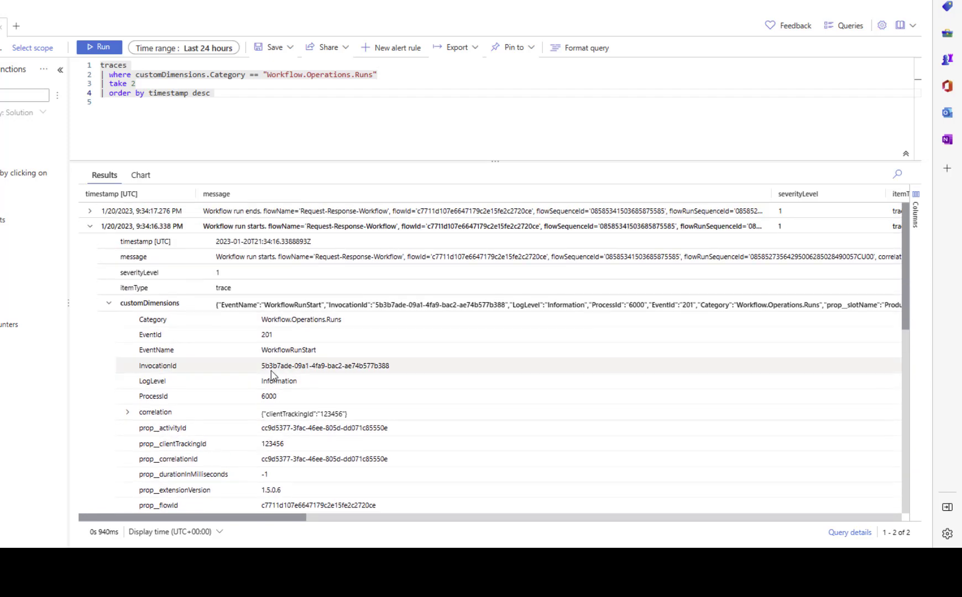
click(90, 213)
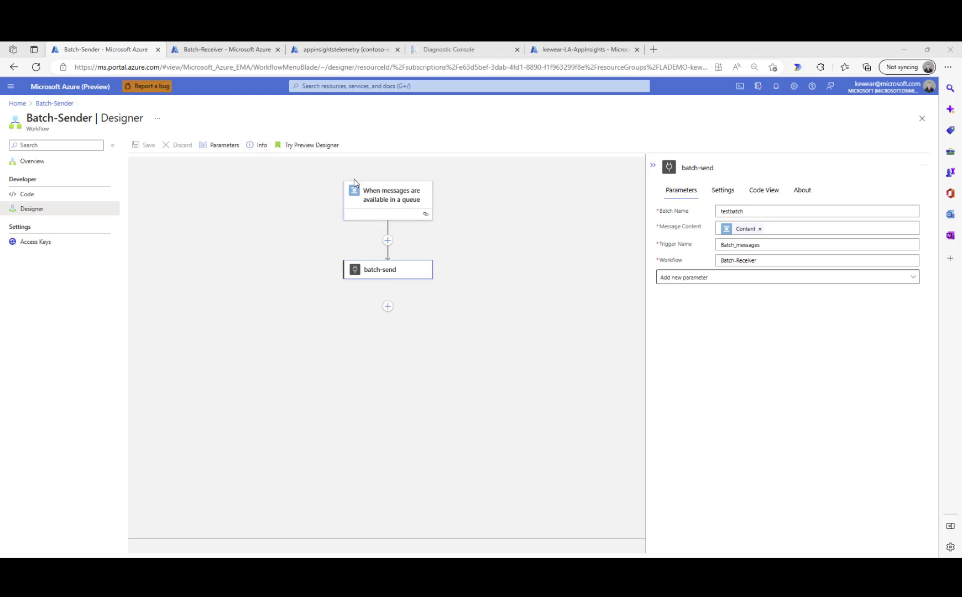
- Review the batch-send action's parameters in Batch-Sender, then the Batch messages trigger's settings in the Batch-Receiver designer
click(395, 270)
click(219, 49)
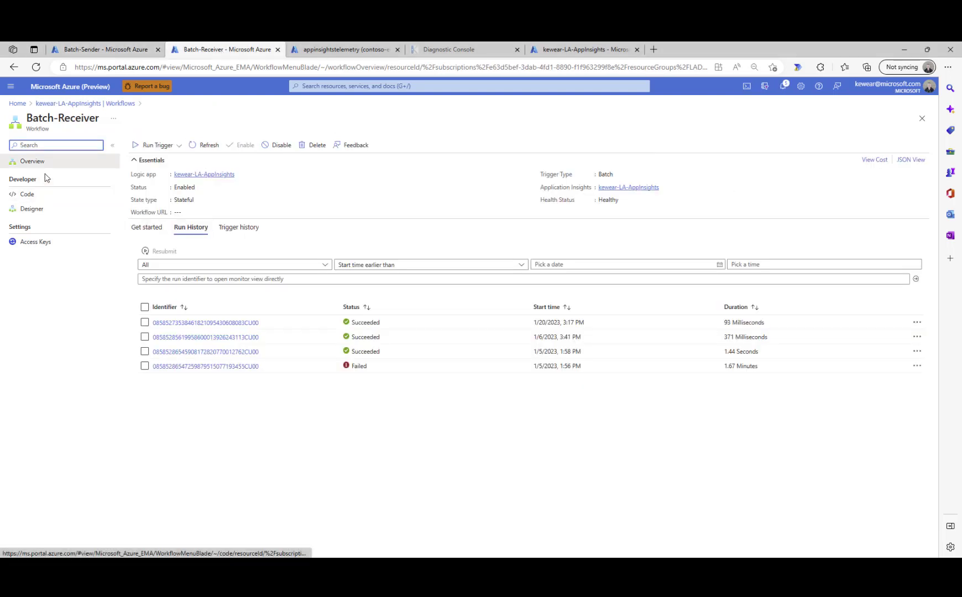
click(43, 213)
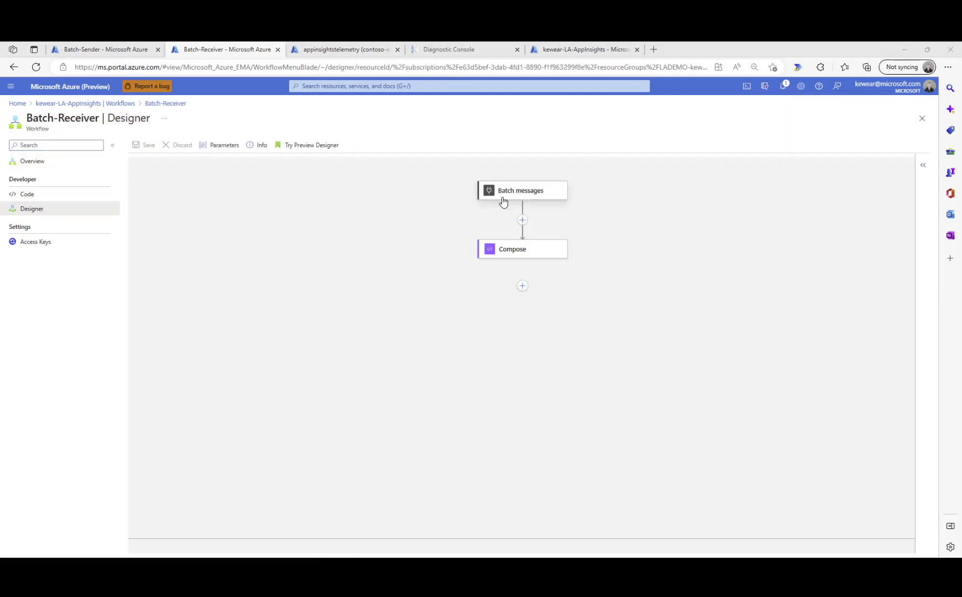
click(507, 194)
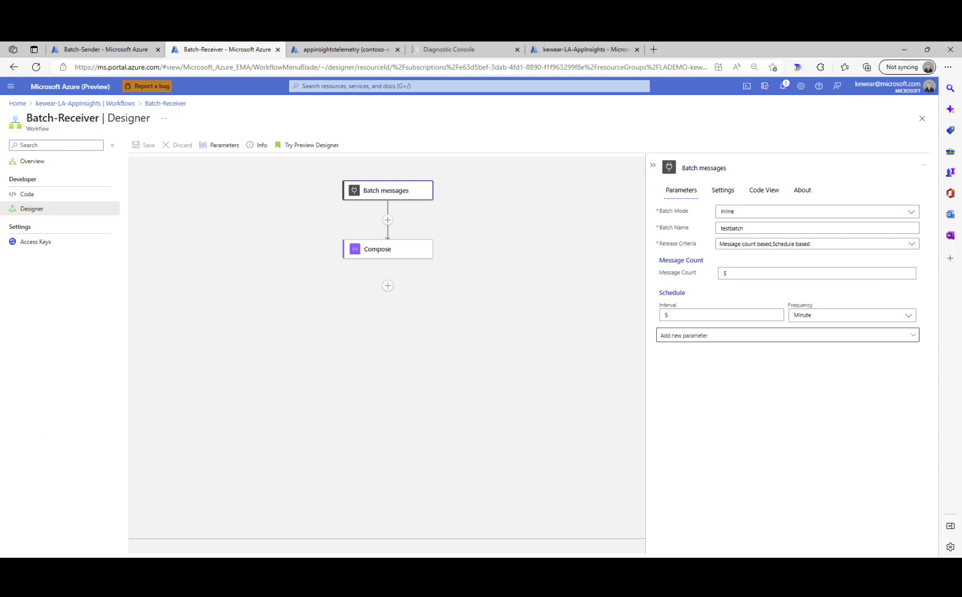
- Send the hello-world message repeatedly to the appinsightstelemetry queue, with 5 messages at an interval of 100 ms
key(ctrl+Tab)
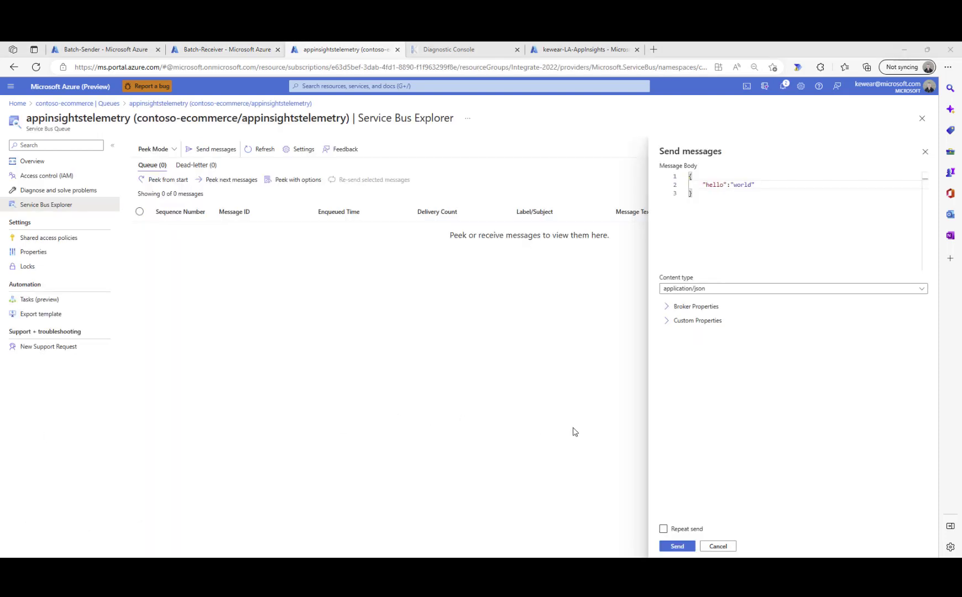
click(664, 528)
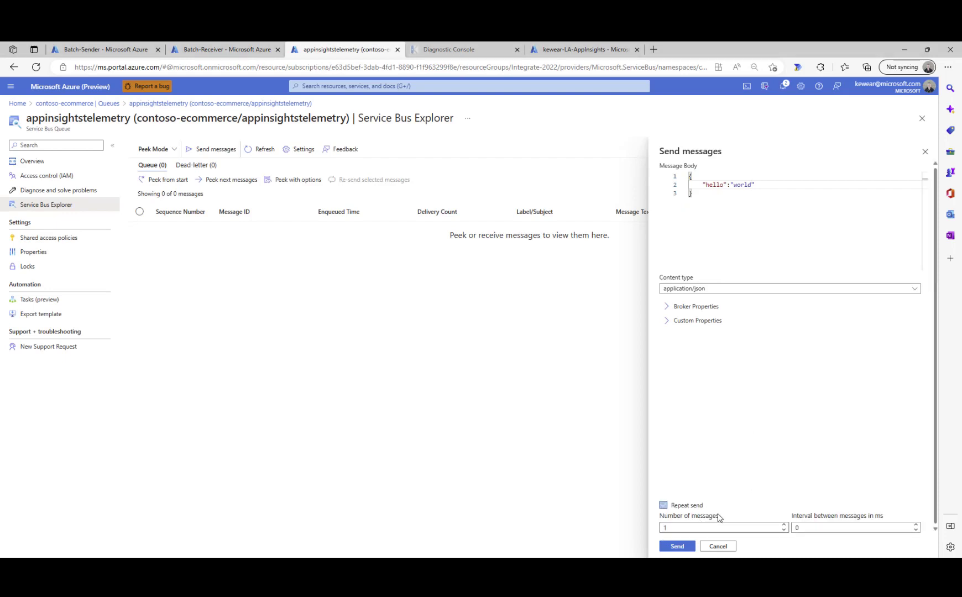
drag(667, 528, 655, 530)
text(5)
key(Tab)
text(100)
click(679, 546)
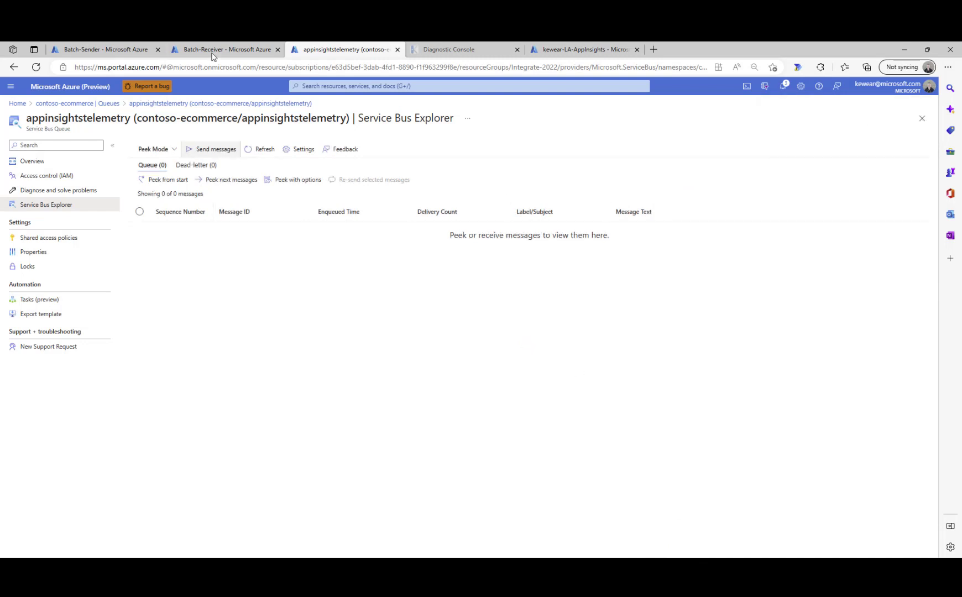
- Review the Batch-Sender workflow's run history, then refresh the Batch-Receiver workflow's run history
click(105, 50)
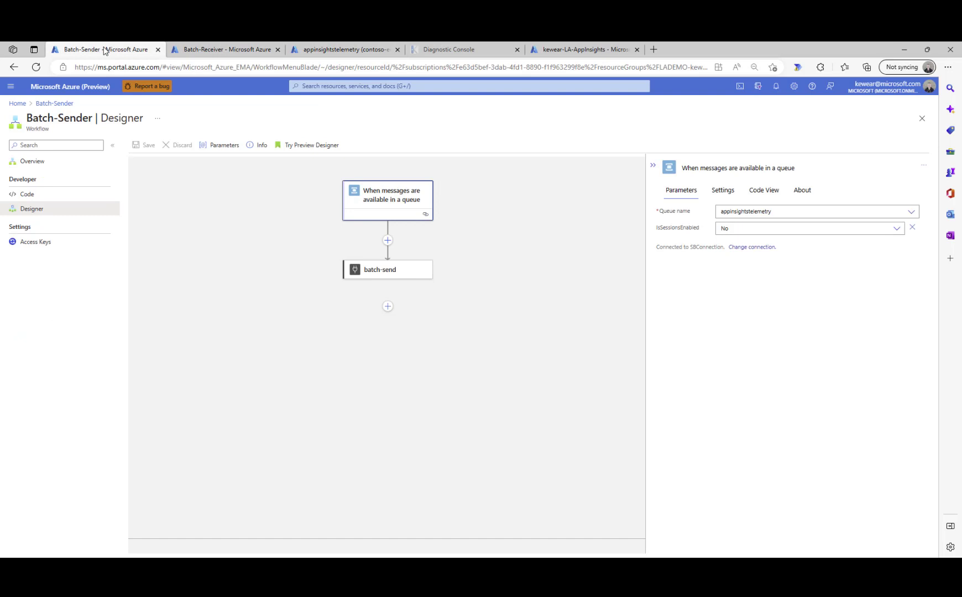
click(65, 105)
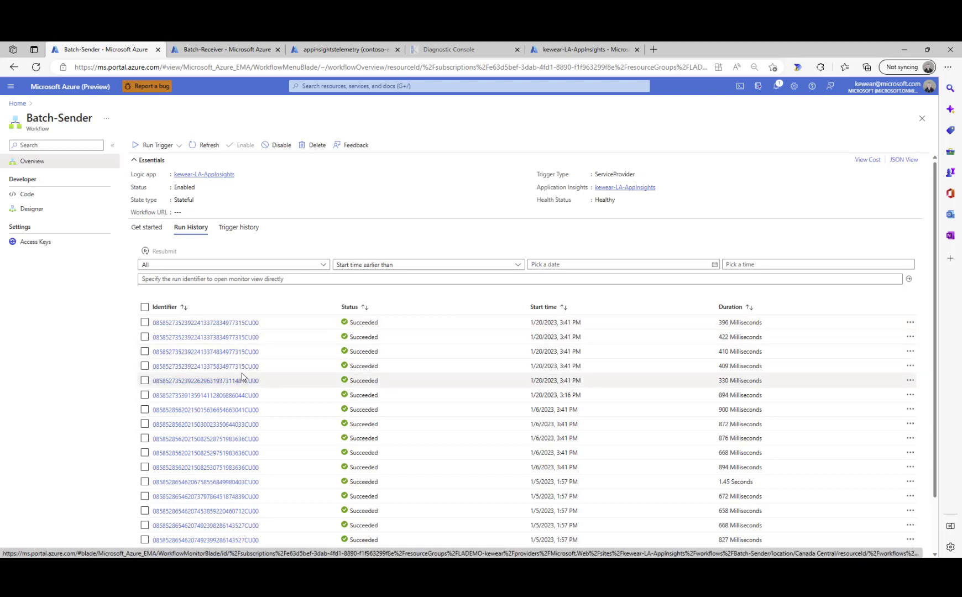
click(231, 51)
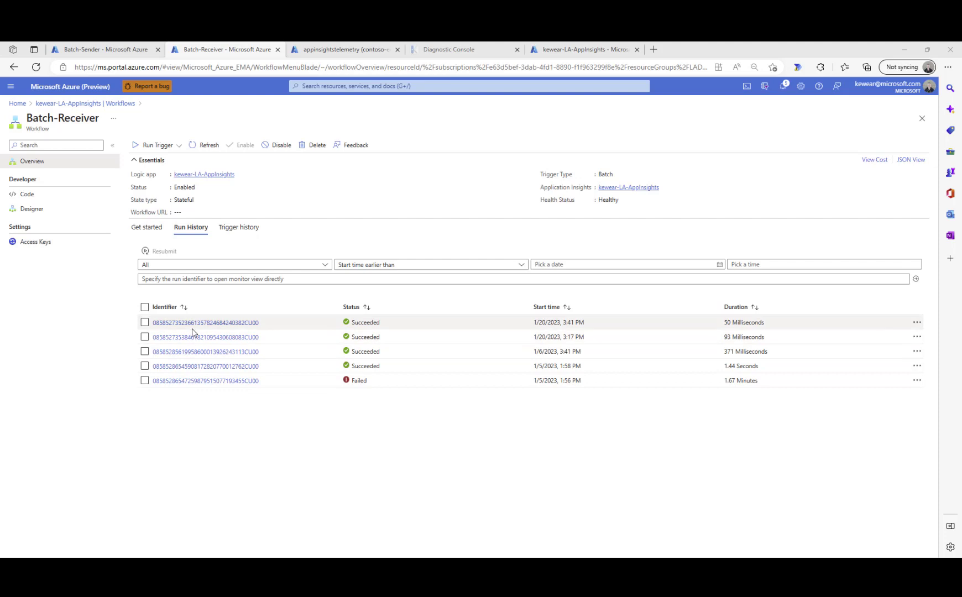
click(206, 146)
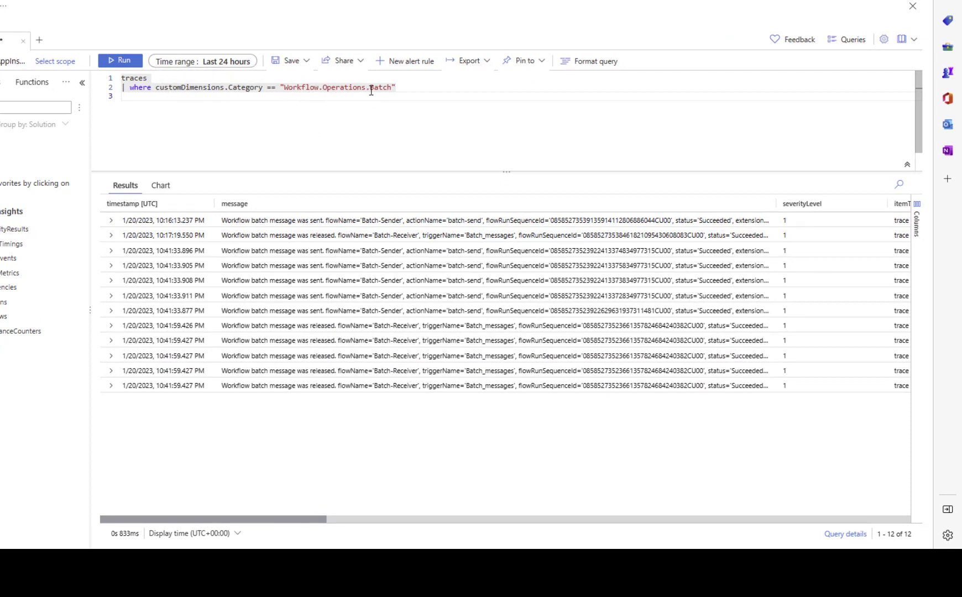
- Examine the custom dimensions of the Batch-Sender message-sent trace from 10:41:33.896 PM
click(111, 251)
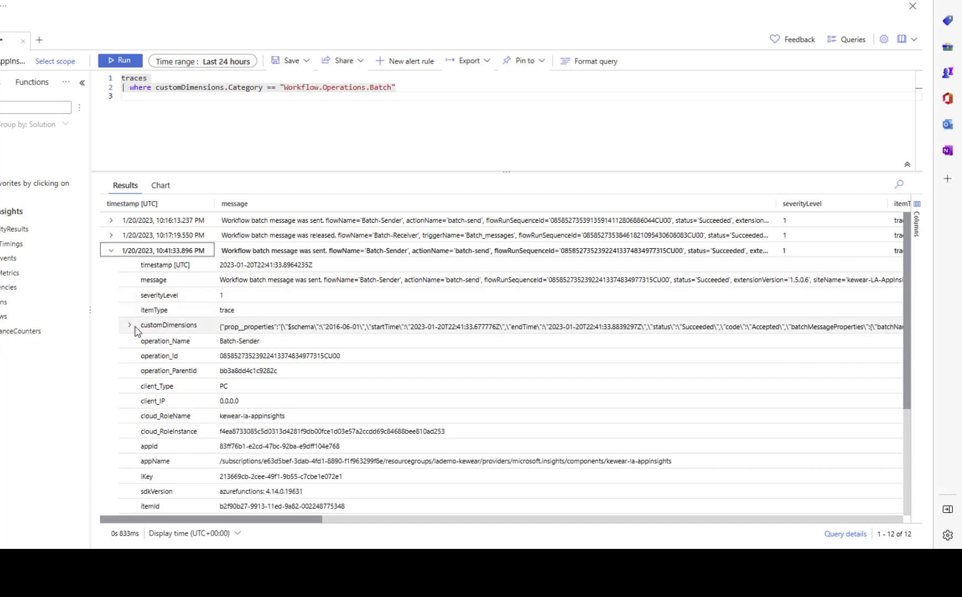
click(130, 326)
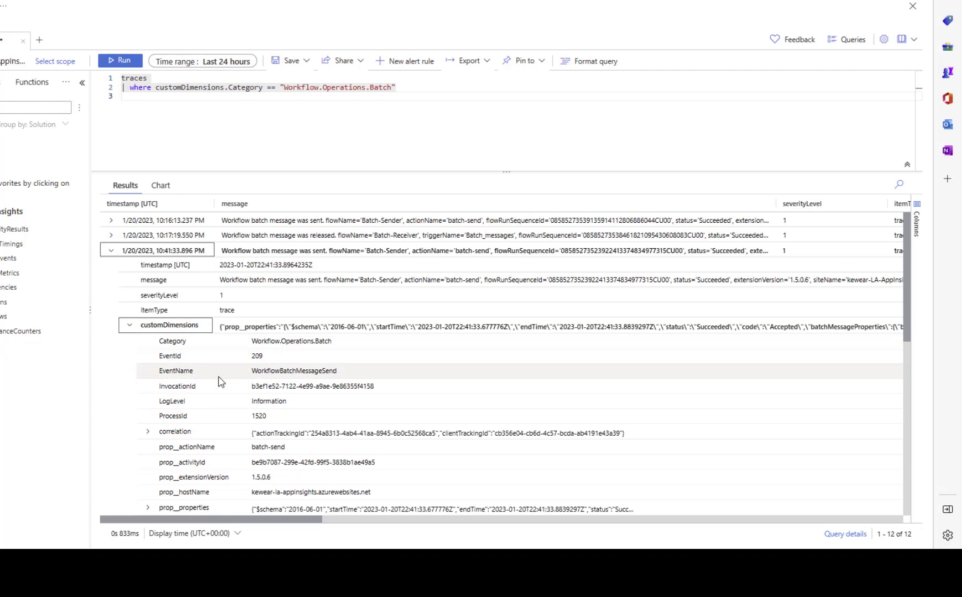
scroll(219, 377, down, 3)
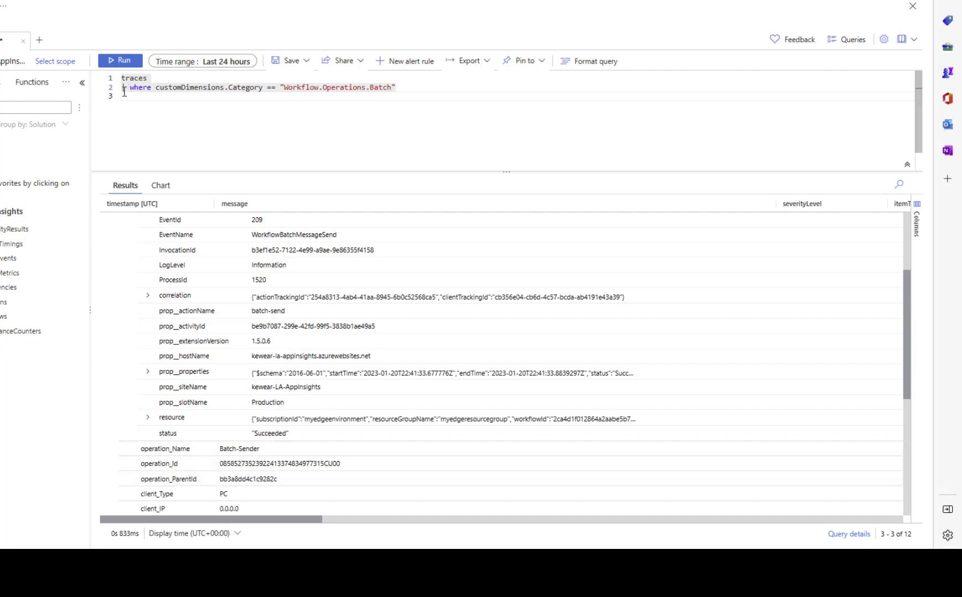
scroll(216, 332, up, 3)
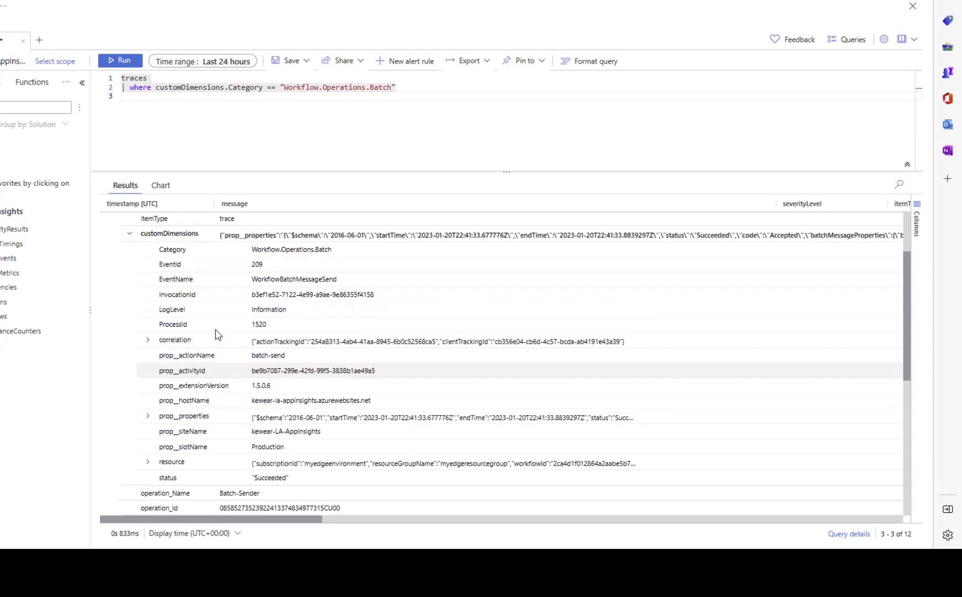
scroll(215, 334, up, 2)
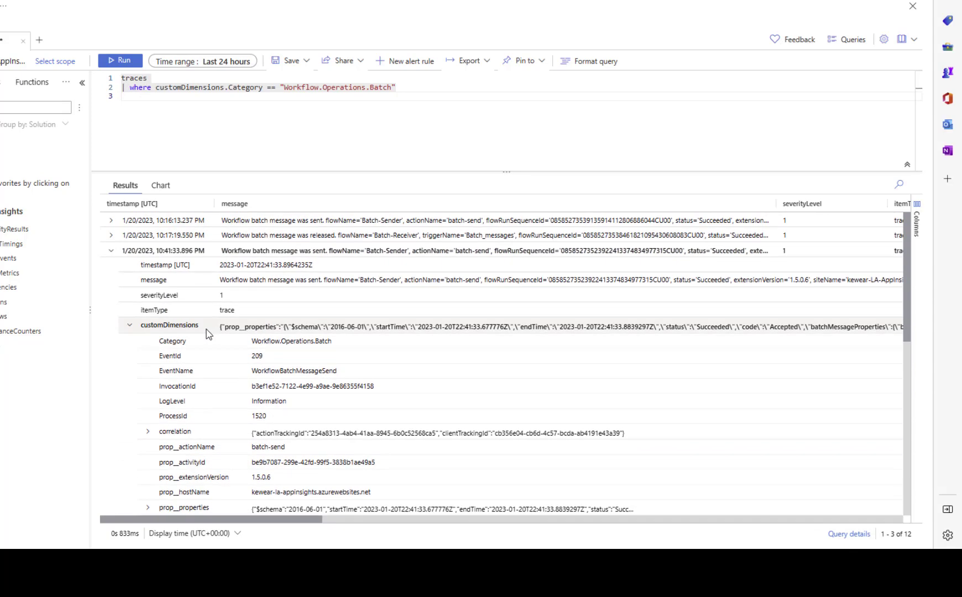
- Examine the fields of the Batch-Receiver message-released trace from 10:17:19 PM
click(111, 235)
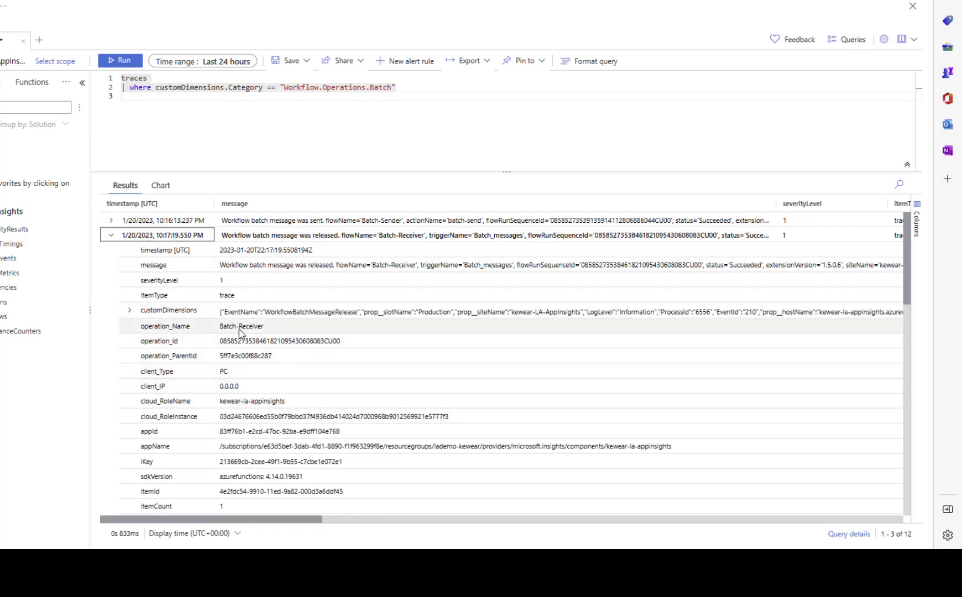
scroll(251, 332, down, 1)
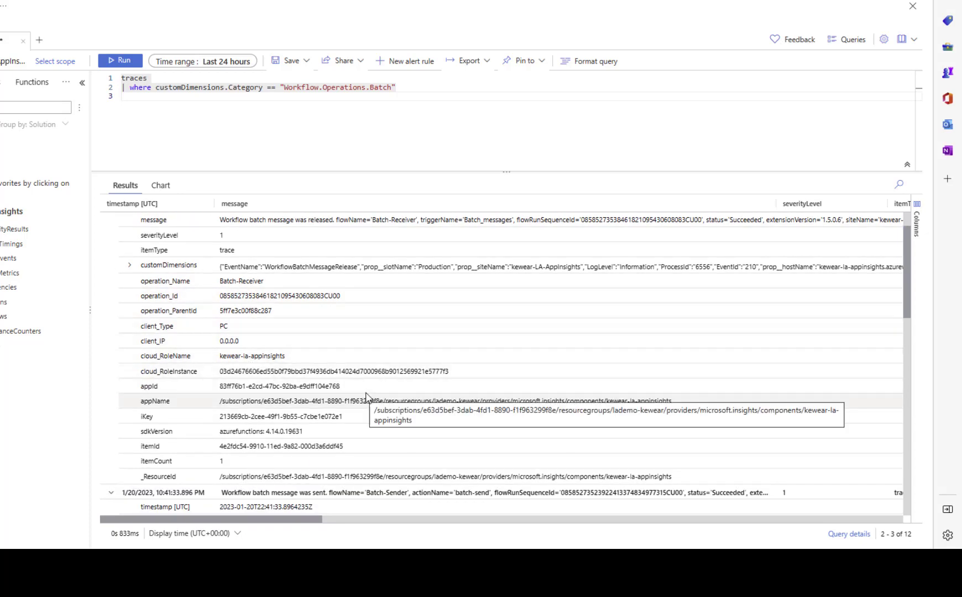
scroll(340, 374, up, 1)
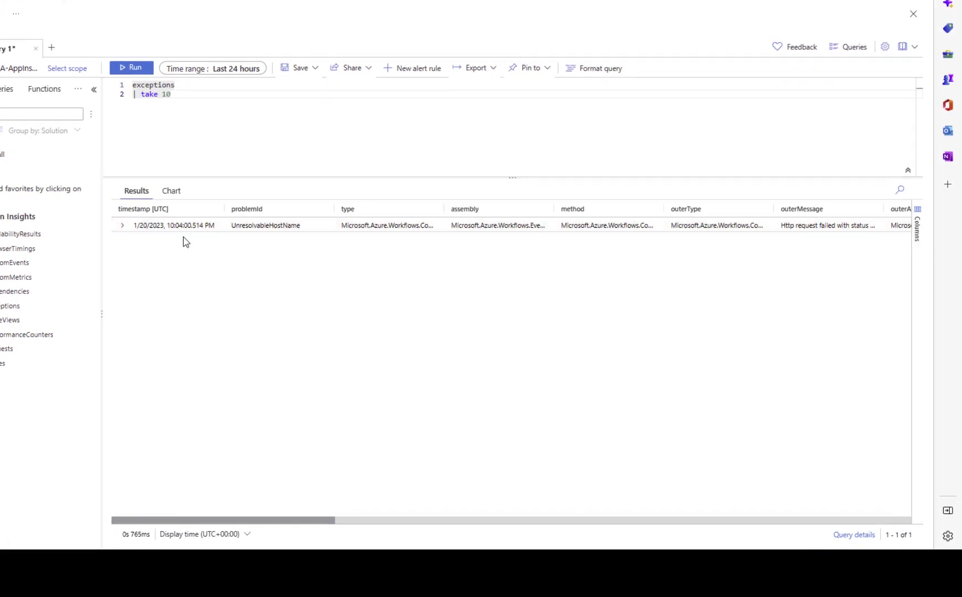
- Inspect the UnresolvableHostName exception record, including its details entry and the parsed stack frame
click(122, 224)
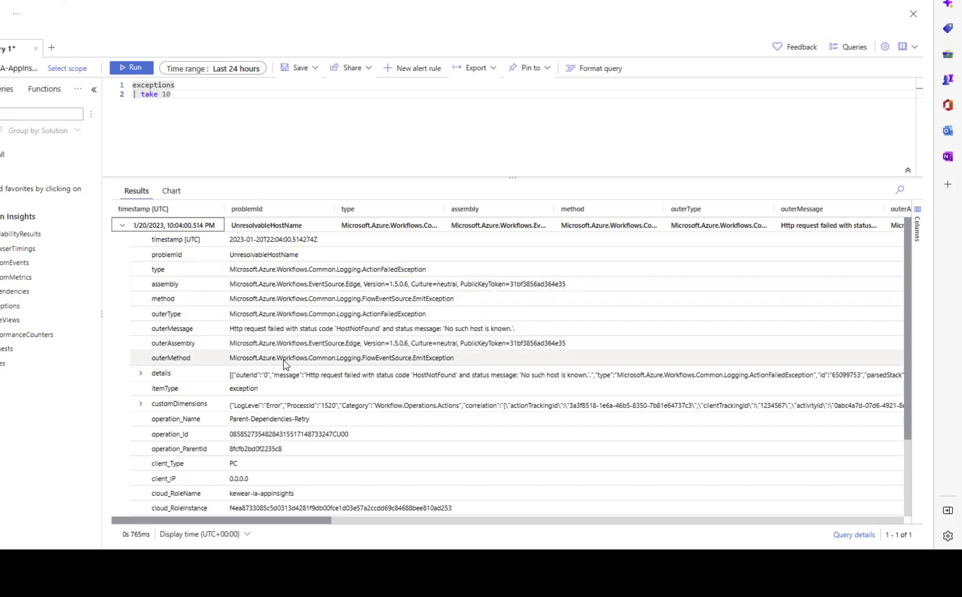
click(142, 376)
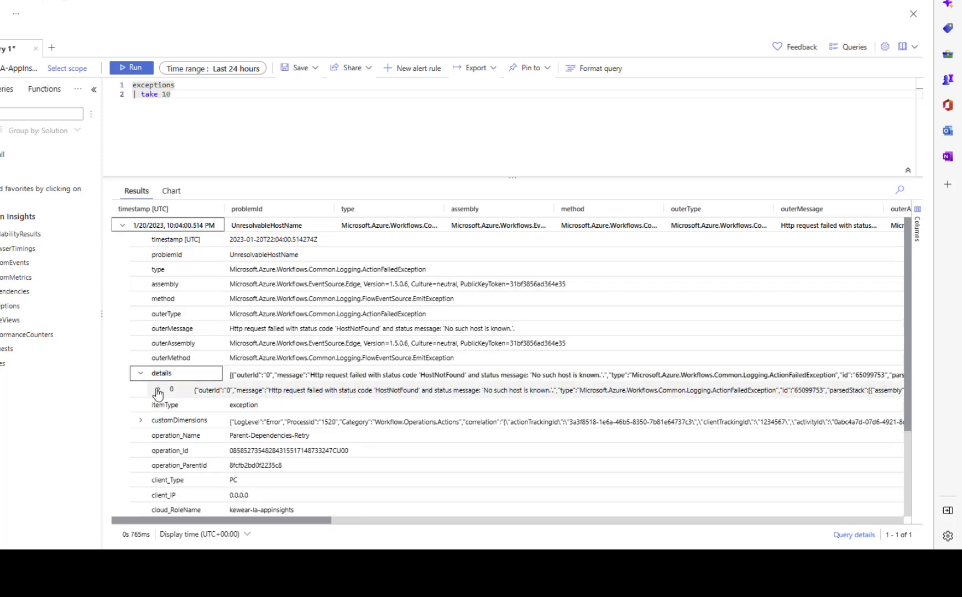
click(158, 390)
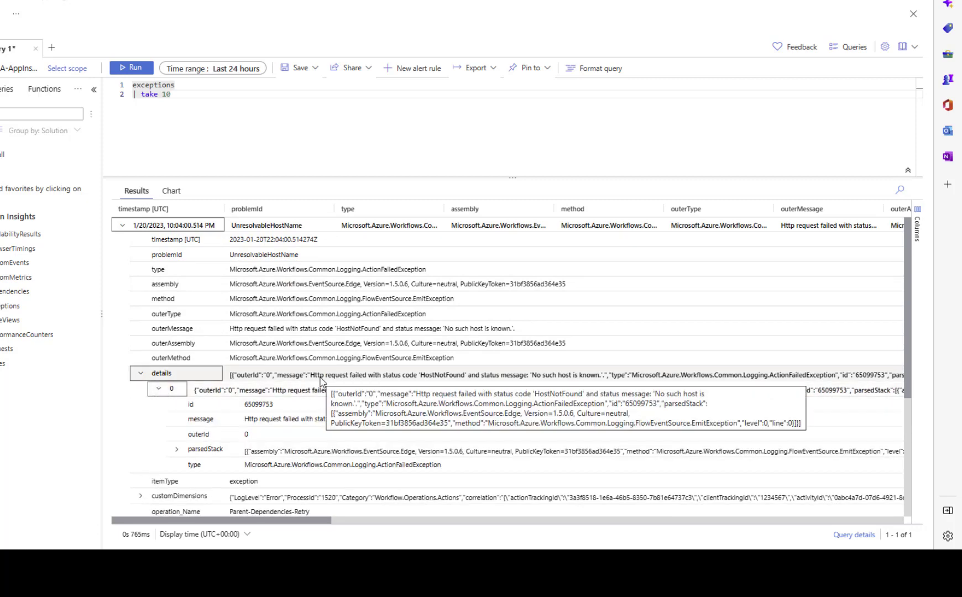
scroll(315, 371, down, 1)
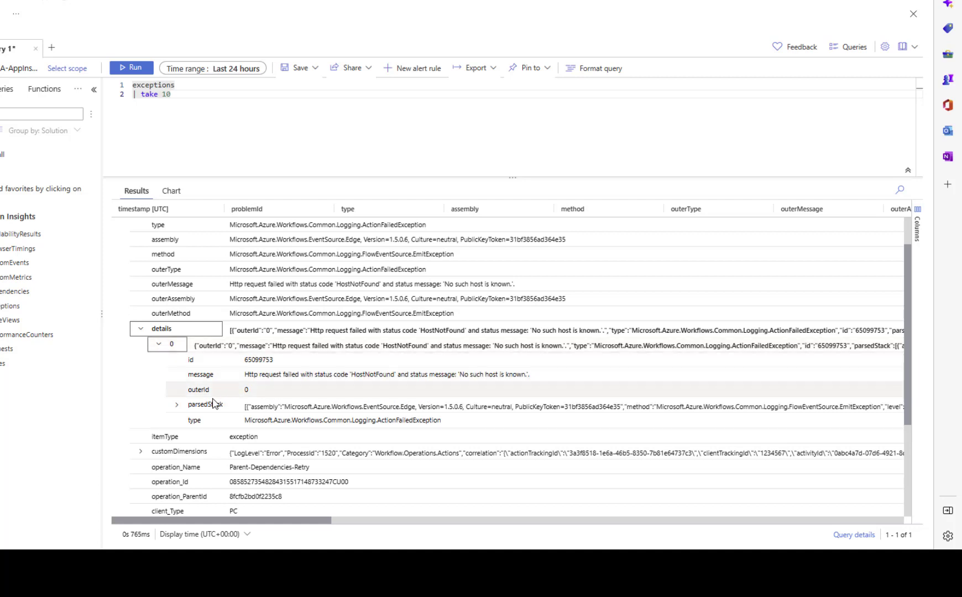
click(177, 406)
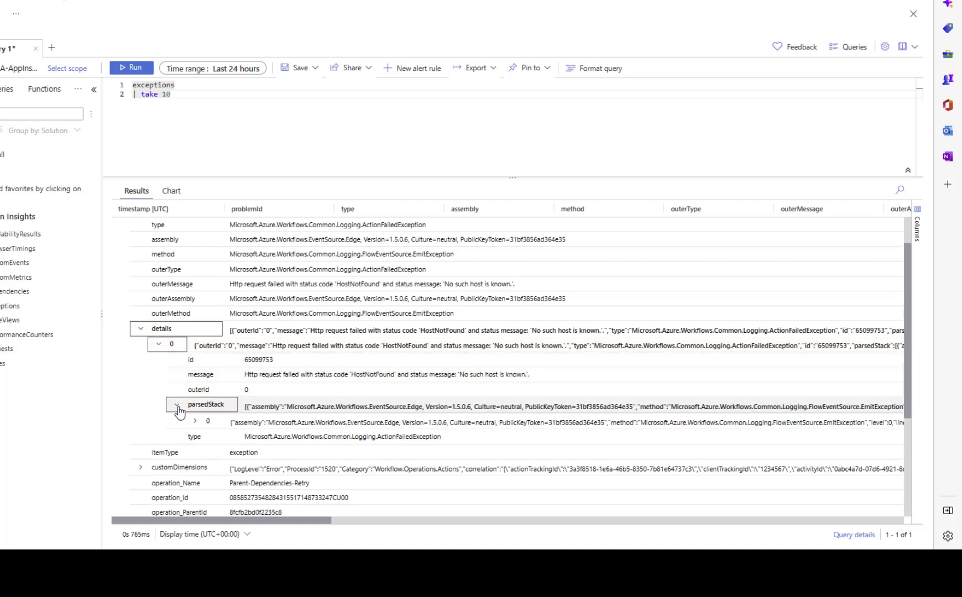
click(195, 420)
scroll(198, 422, down, 1)
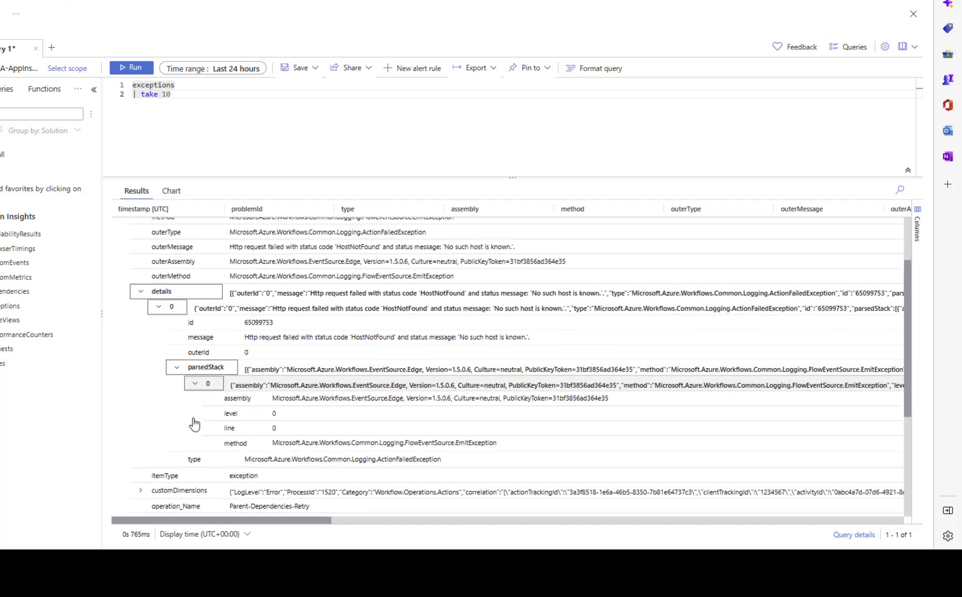
scroll(248, 409, down, 1)
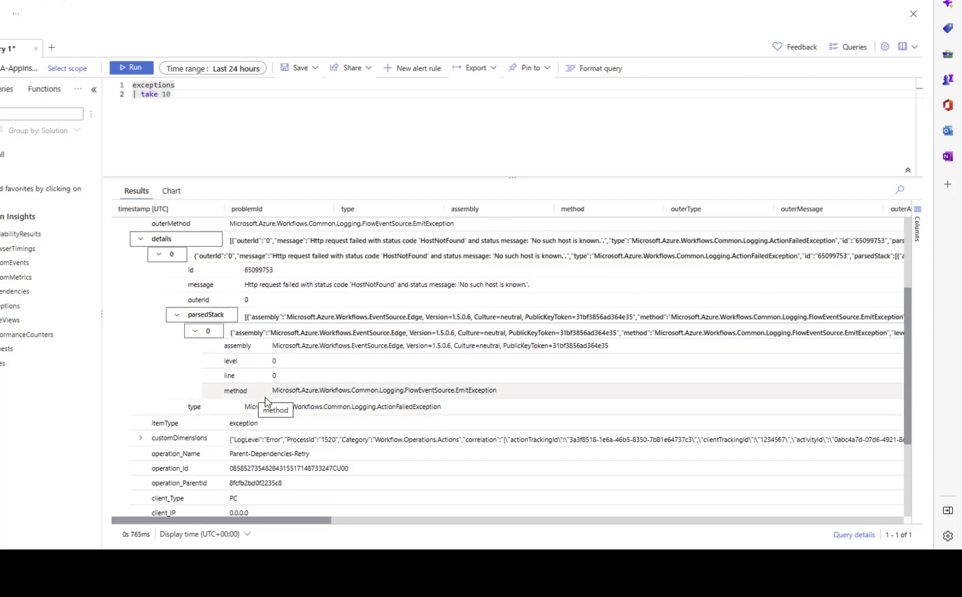
- Examine the exception's custom dimensions, with its correlation and resource values, and the operation fields, and look over the whole record again
click(141, 439)
scroll(179, 439, down, 1)
scroll(179, 440, down, 1)
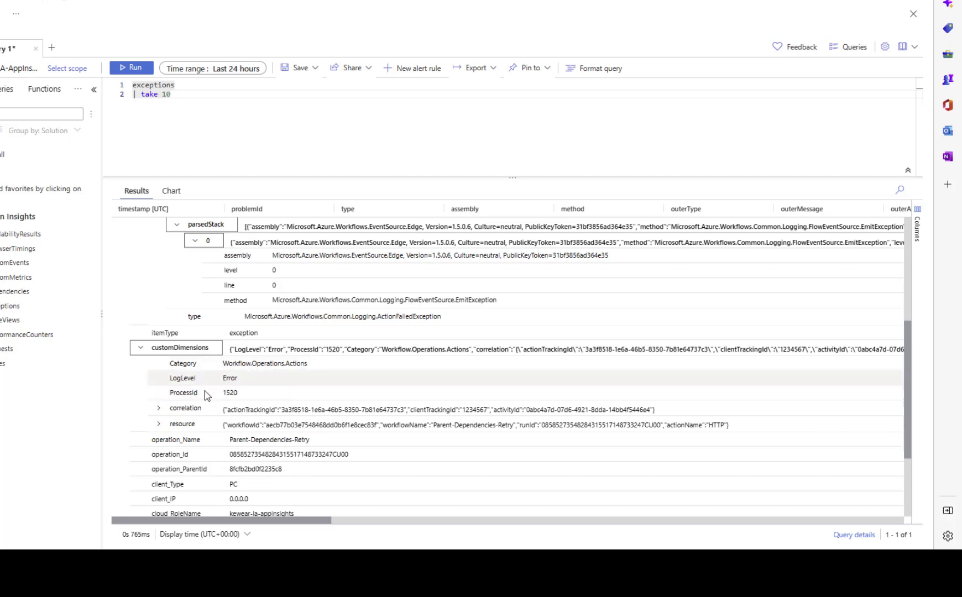
click(160, 408)
scroll(171, 409, down, 1)
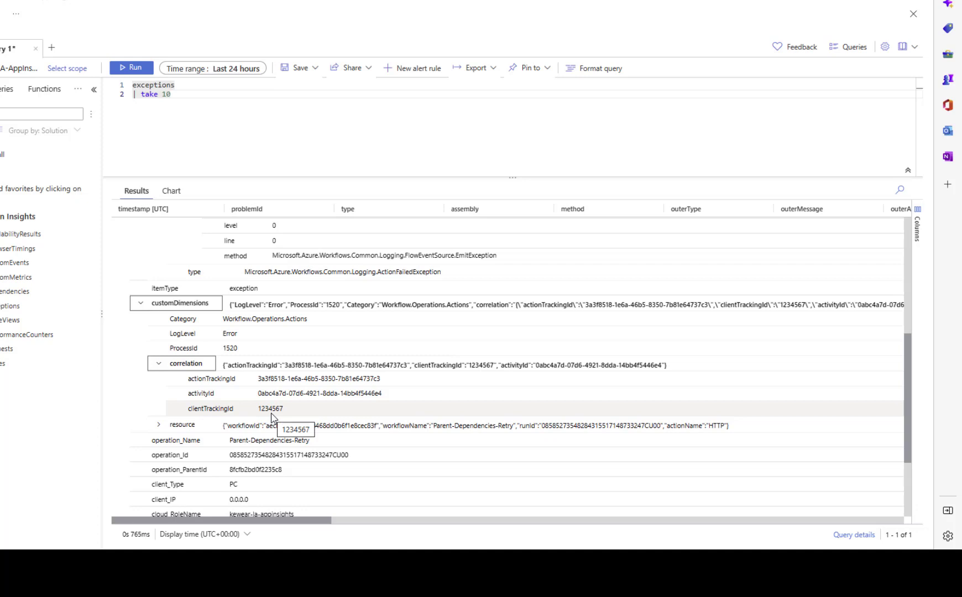
click(158, 427)
scroll(188, 420, down, 2)
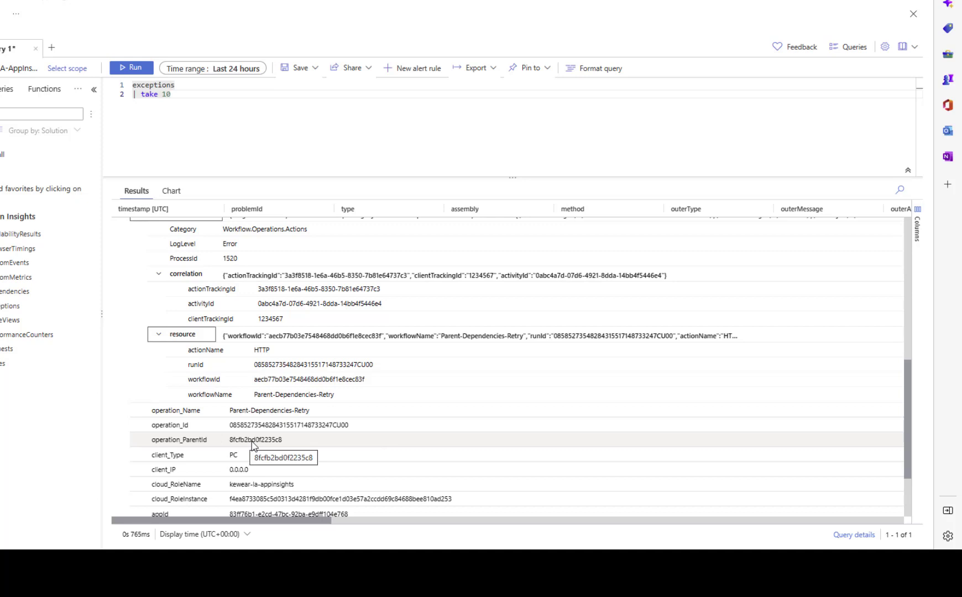
scroll(281, 423, down, 3)
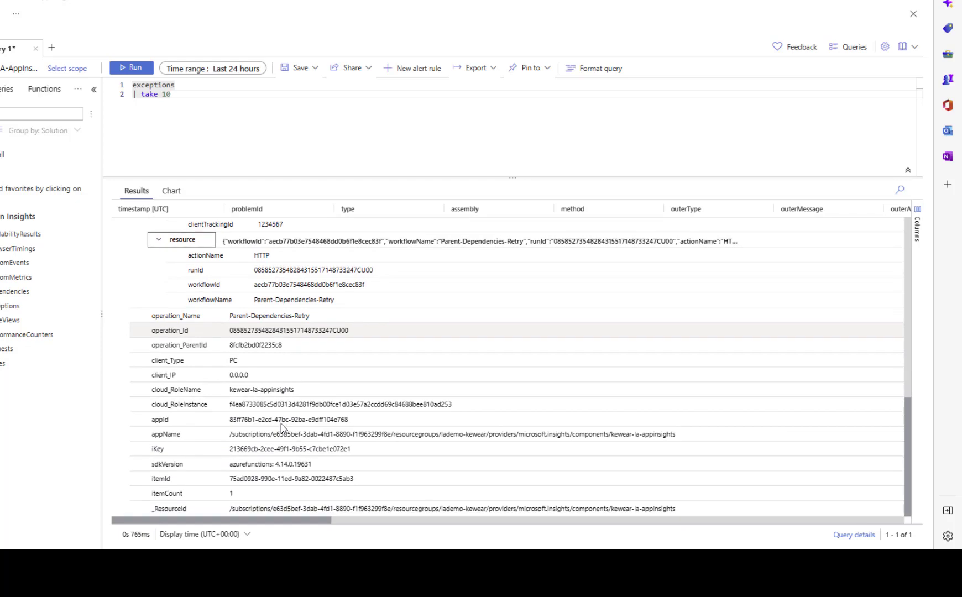
scroll(281, 426, up, 14)
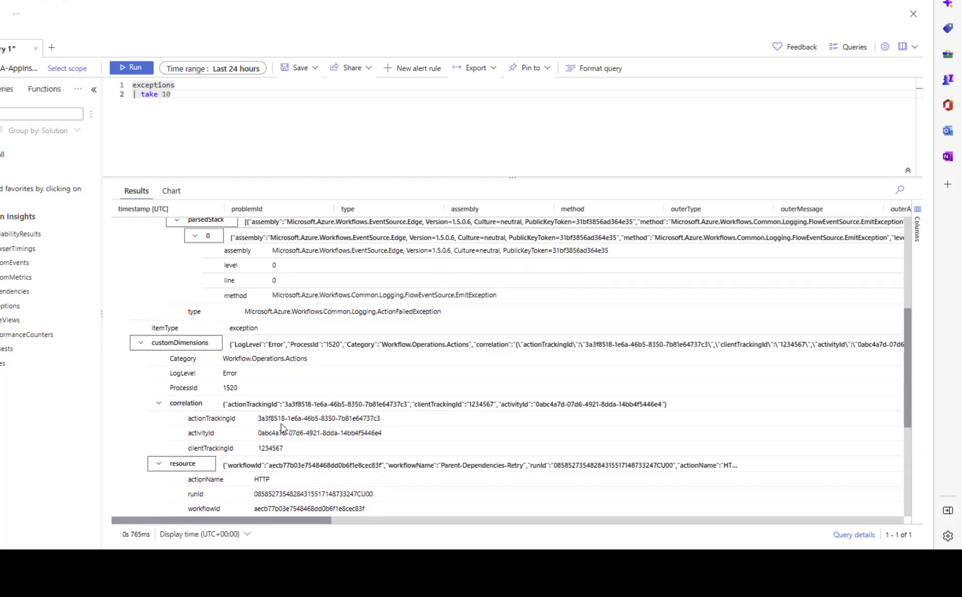
scroll(281, 428, up, 3)
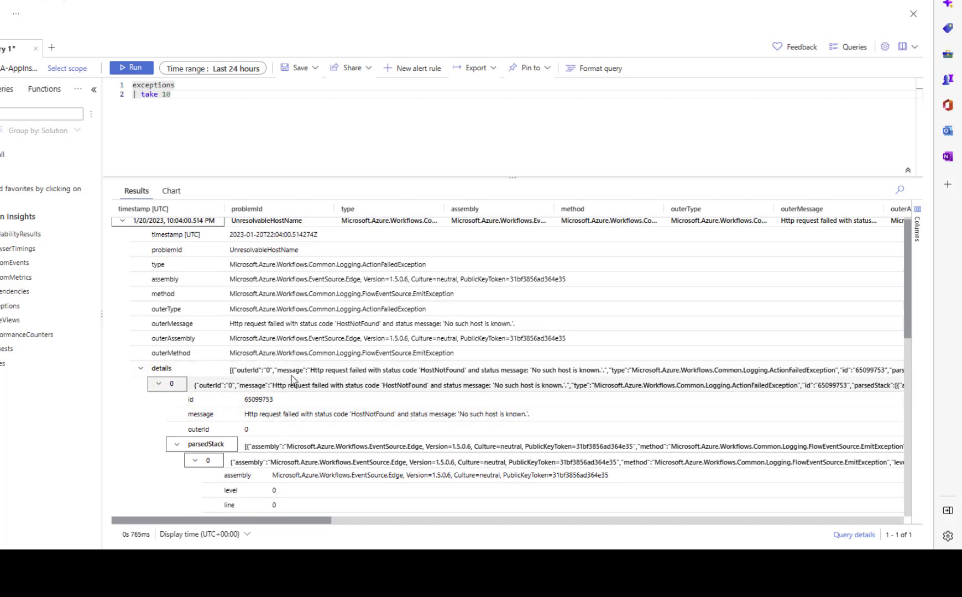
scroll(302, 441, down, 3)
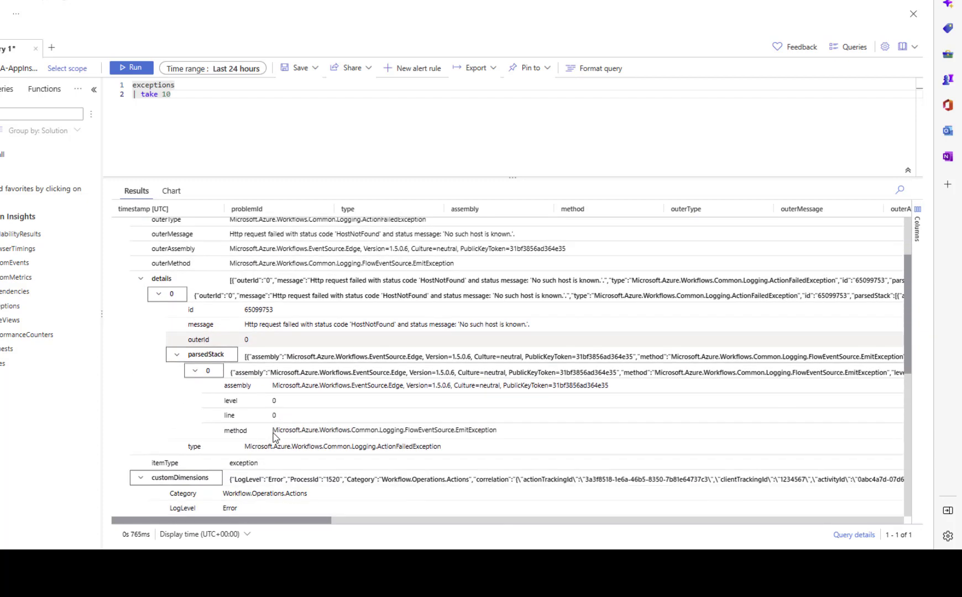
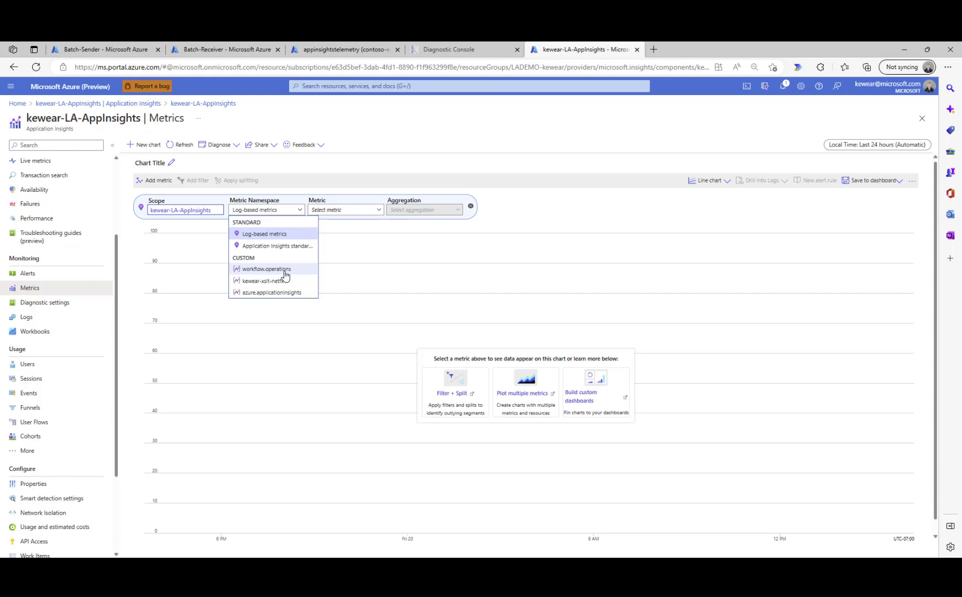
- Chart the Runs Completed metric from the workflow.operations namespace with Count aggregation
click(285, 271)
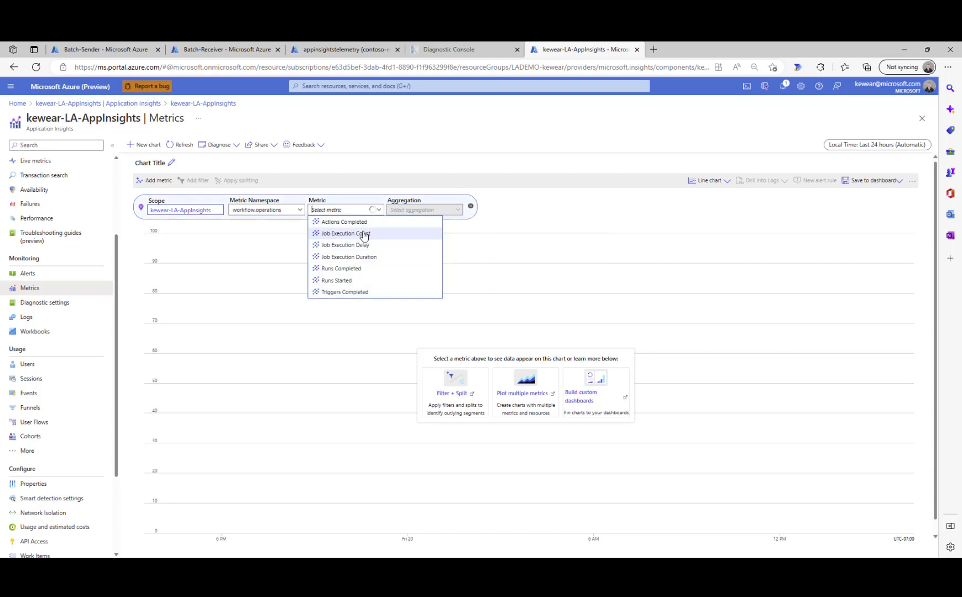
click(367, 270)
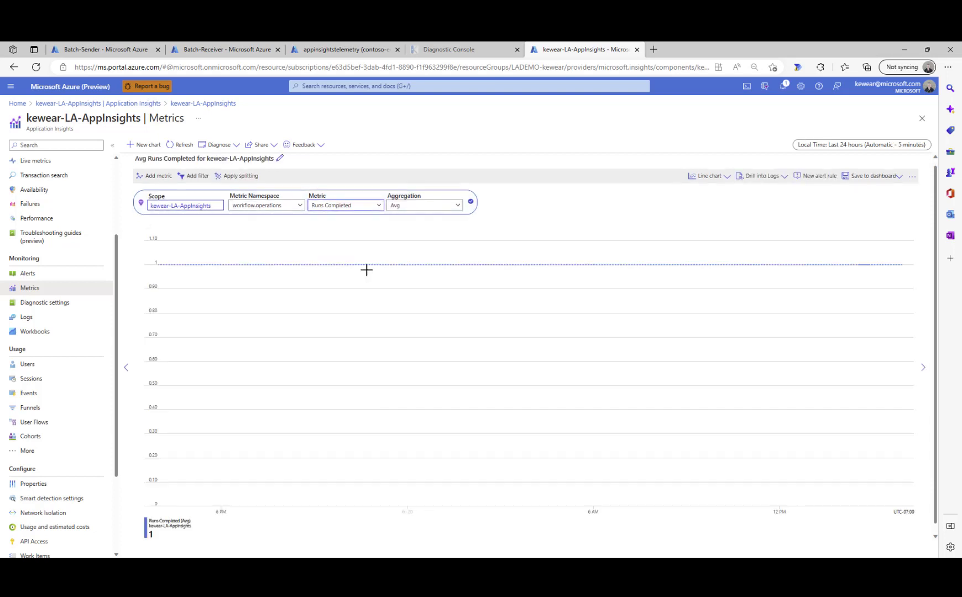
click(456, 208)
click(431, 228)
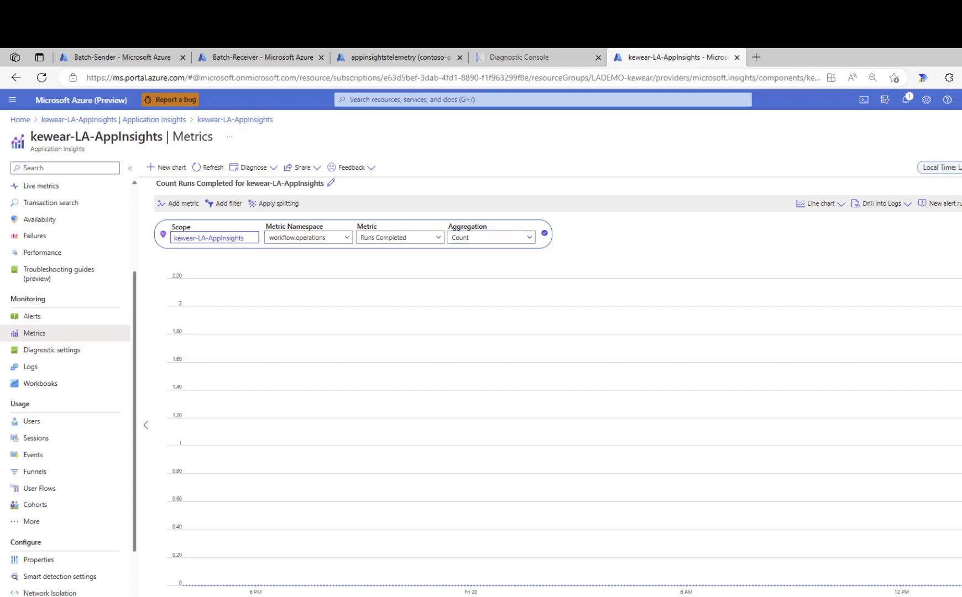
- Try a time range of about a week on the Runs Completed chart and return it to the last 24 hours
click(940, 167)
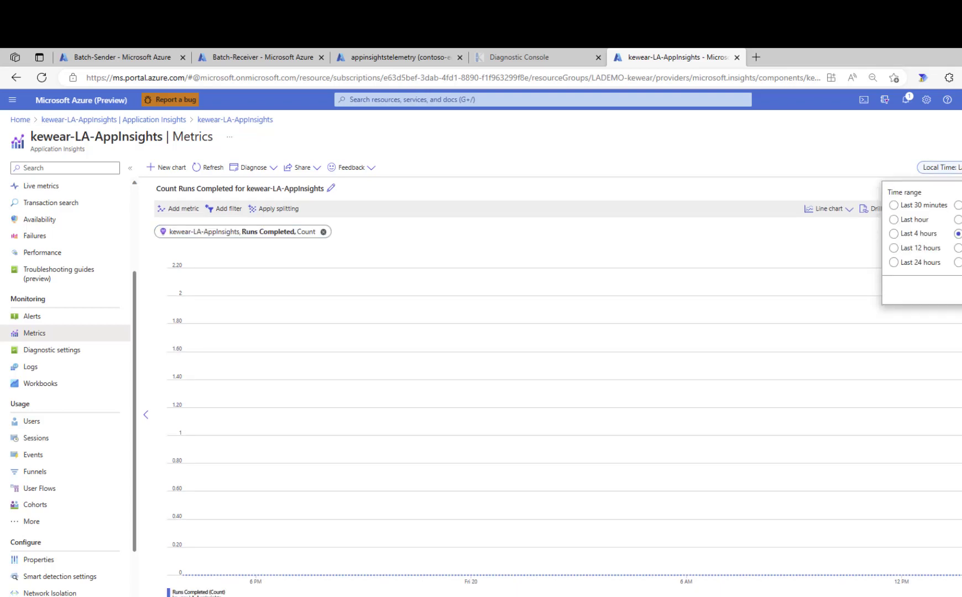
click(961, 291)
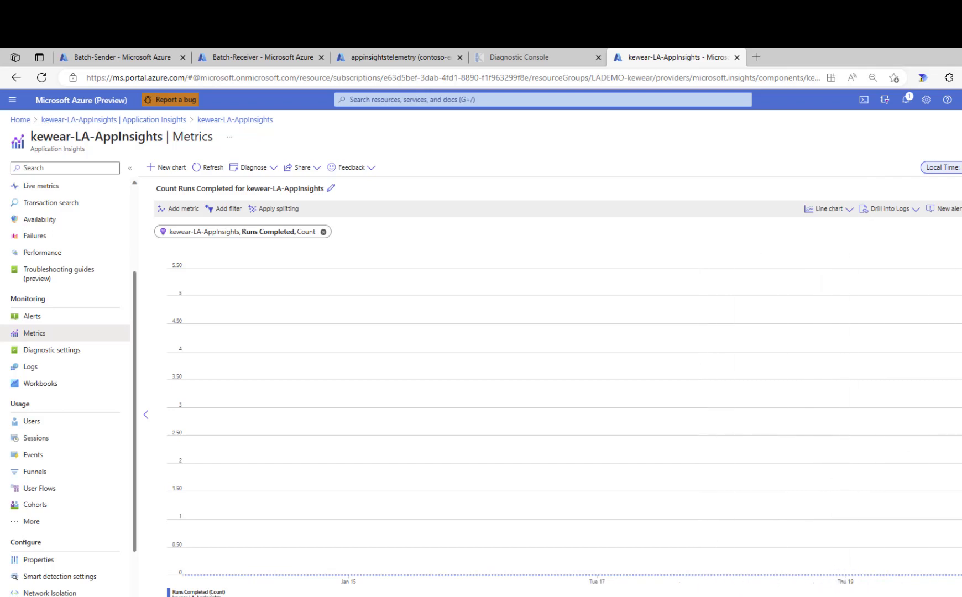
click(941, 167)
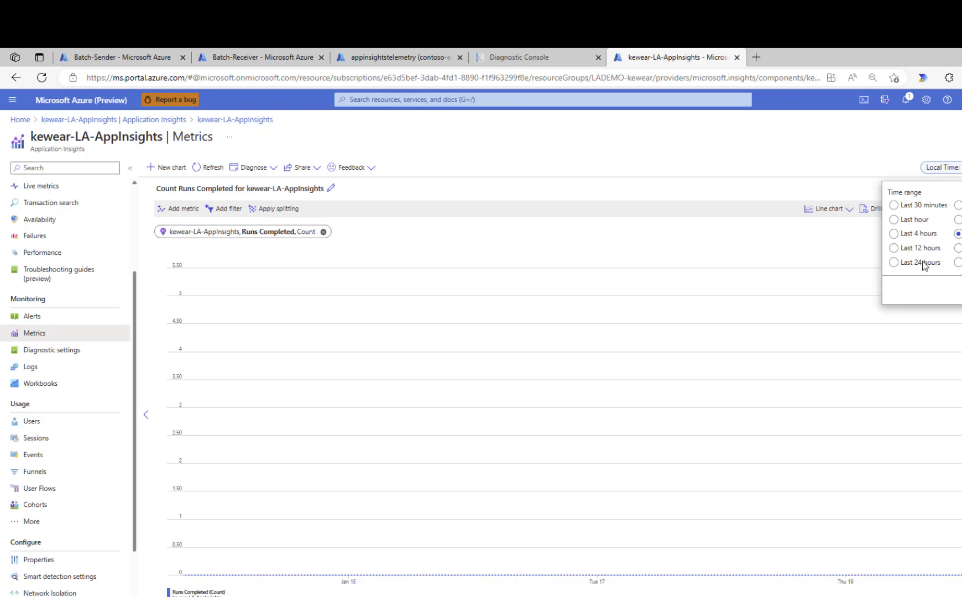
click(961, 291)
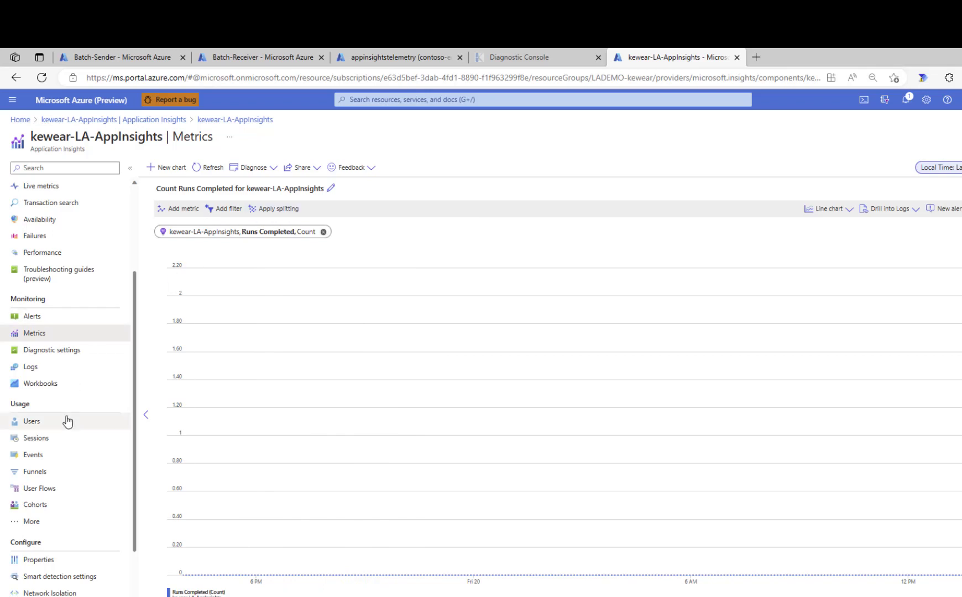
- Review the custom metrics dimensions setting under the resource's usage and estimated costs, and return to its metrics chart
scroll(75, 480, down, 3)
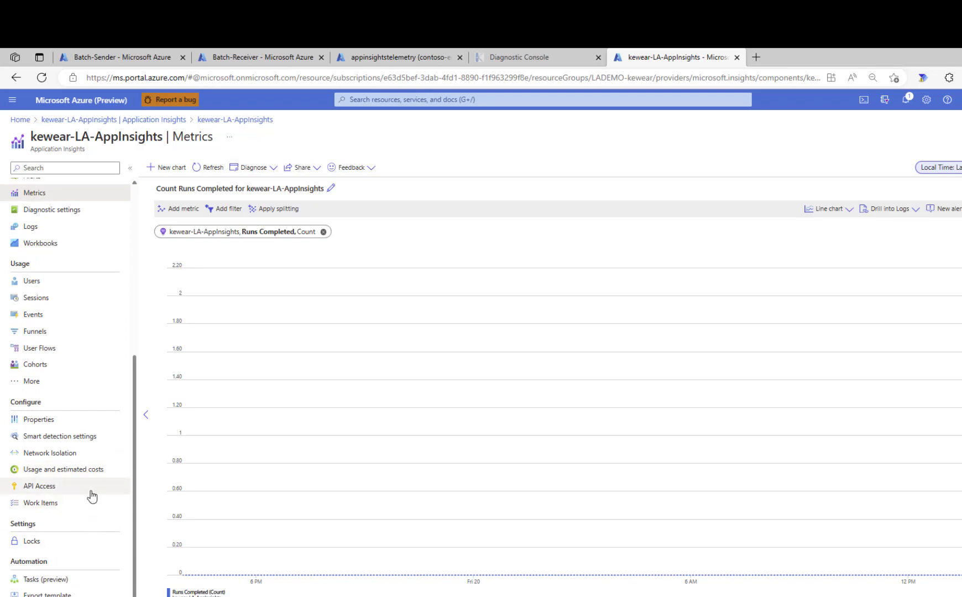
click(82, 470)
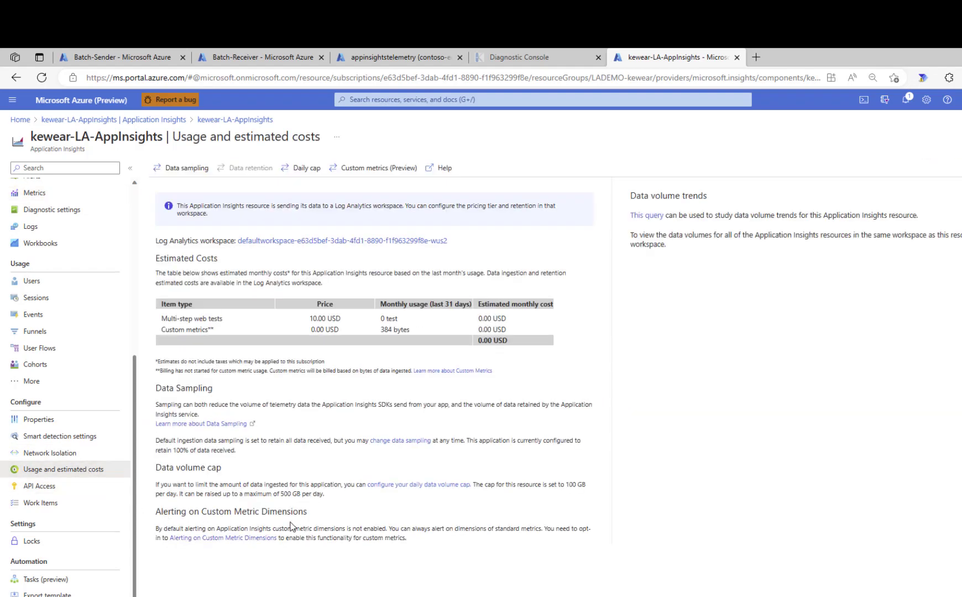
click(246, 539)
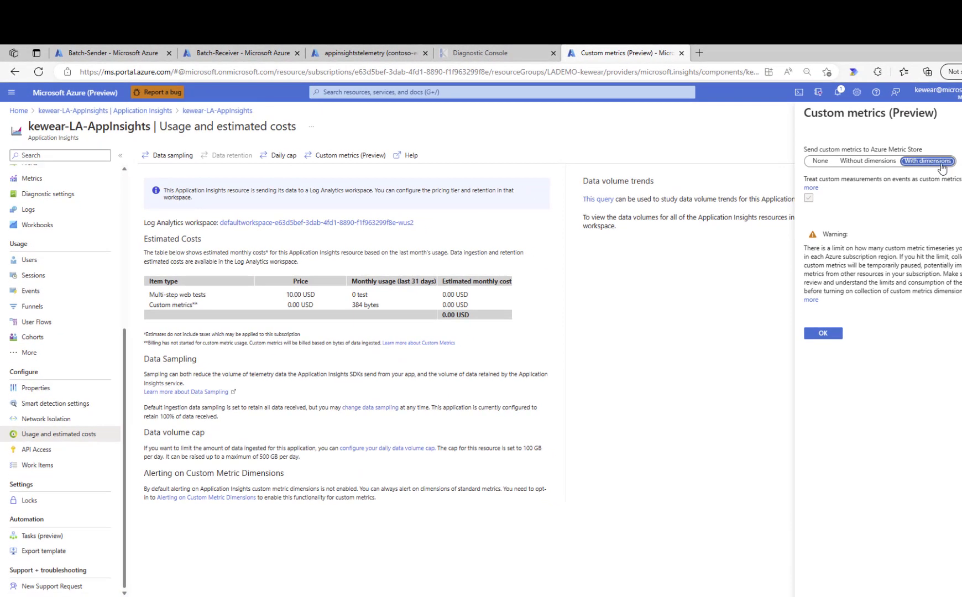
click(961, 113)
scroll(87, 294, up, 2)
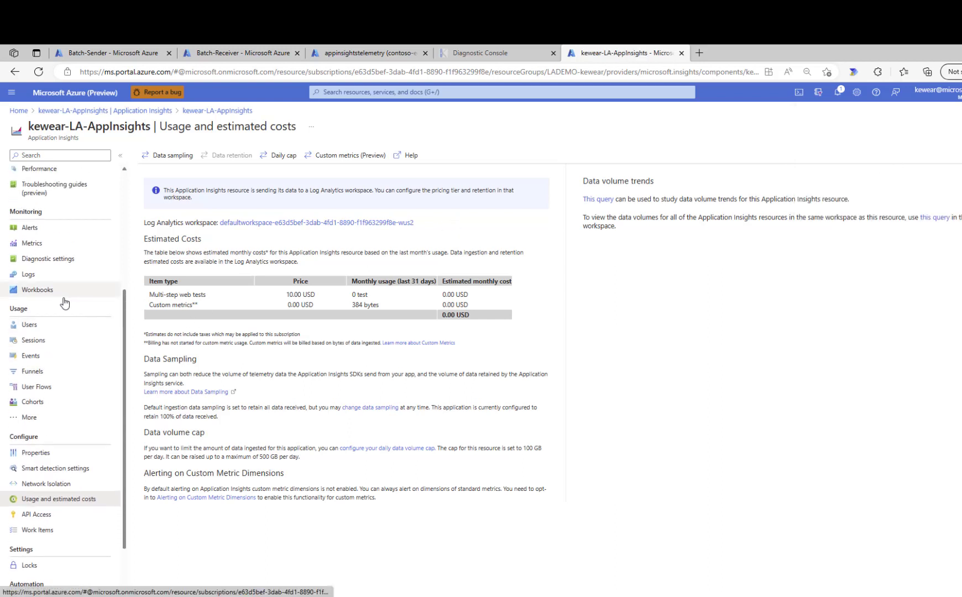
click(39, 244)
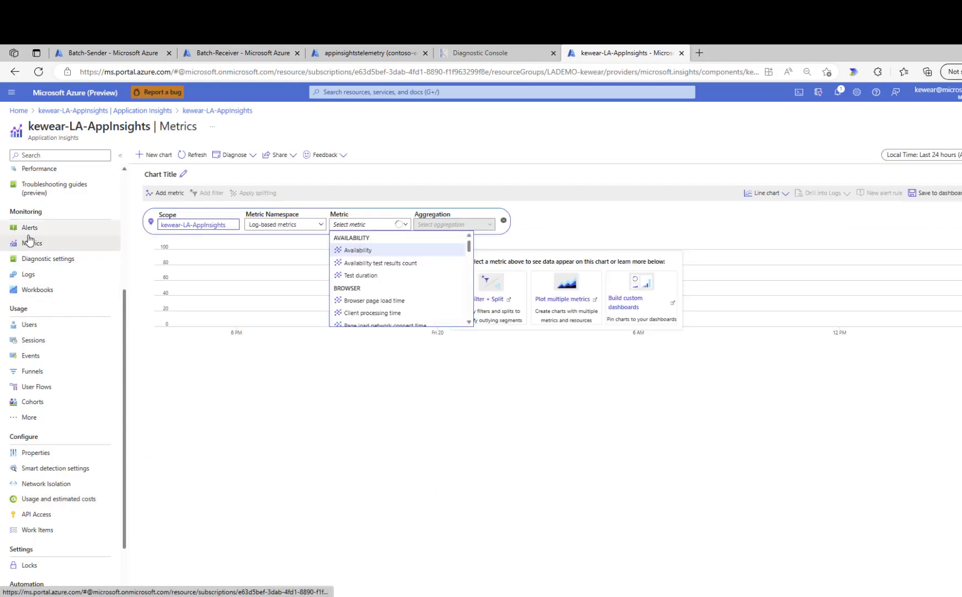
- Set up the empty chart with the workflow.operations namespace, the Runs Completed metric and Count aggregation
click(264, 225)
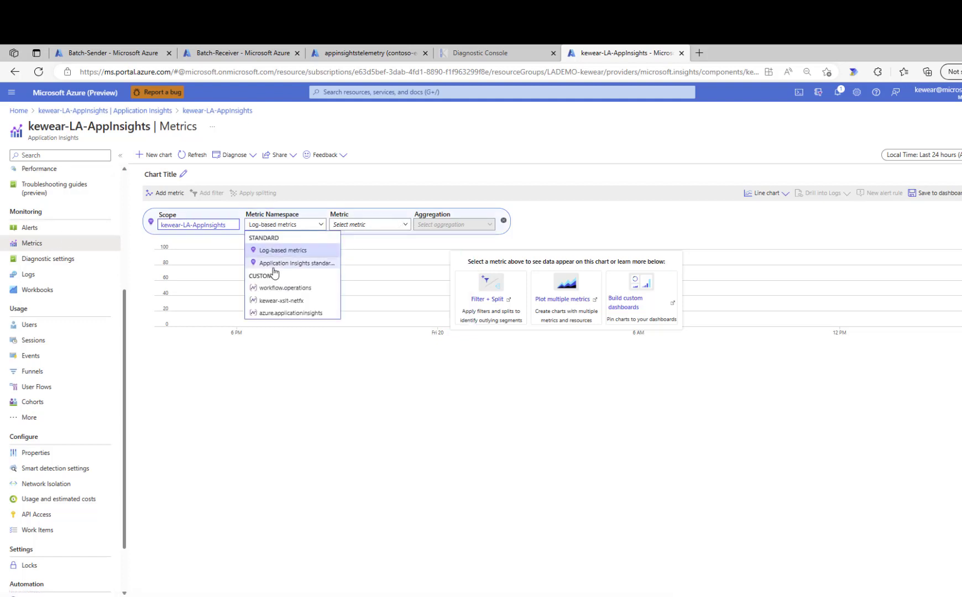
click(282, 288)
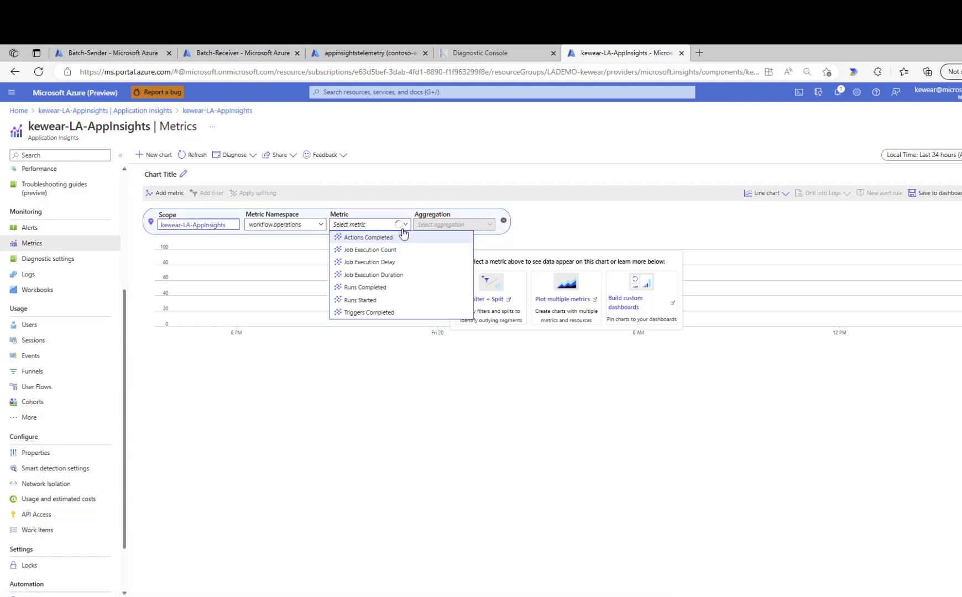
click(393, 287)
click(470, 225)
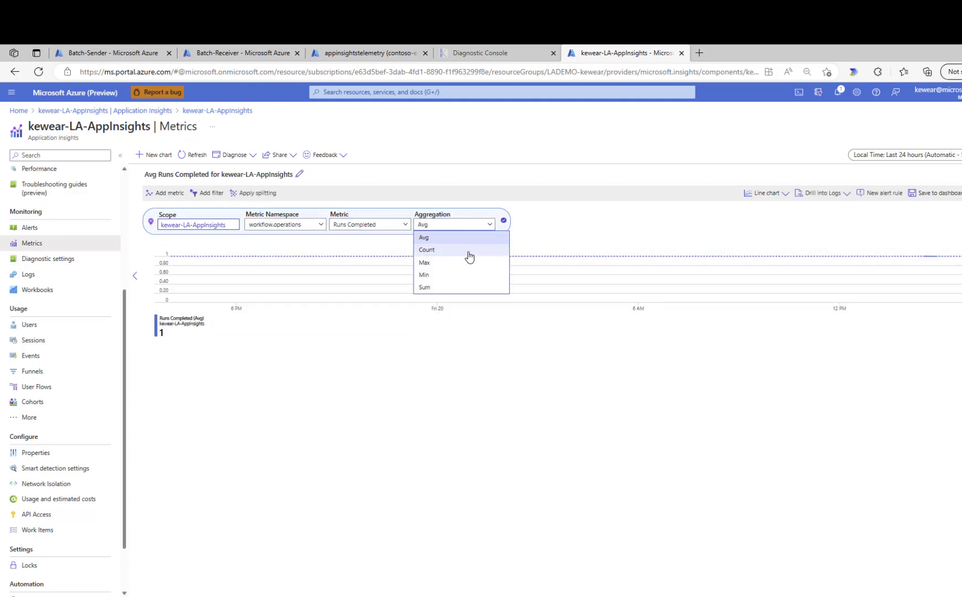
click(467, 252)
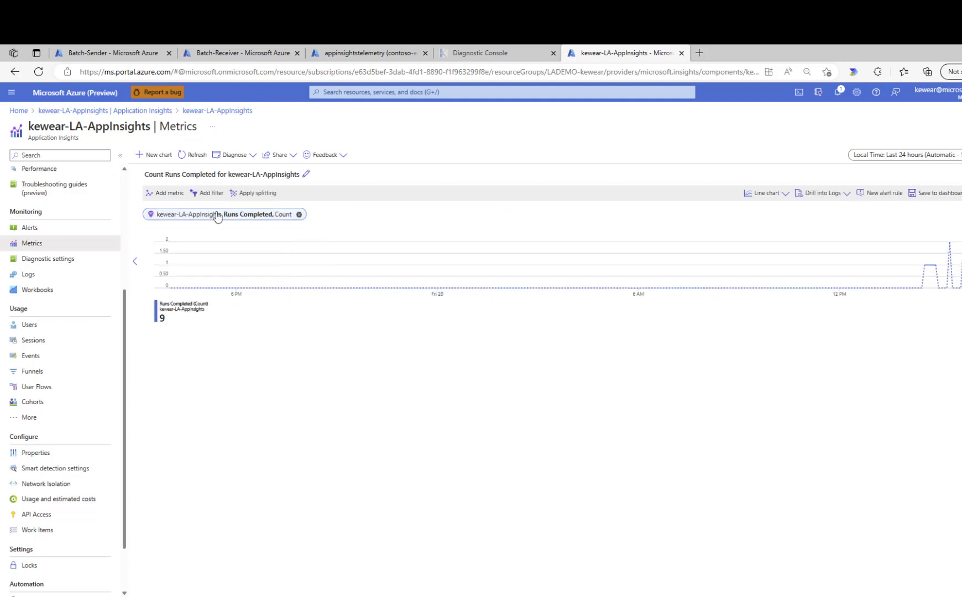
- Filter the Runs Completed chart to runs whose Status property equals Succeeded
click(209, 193)
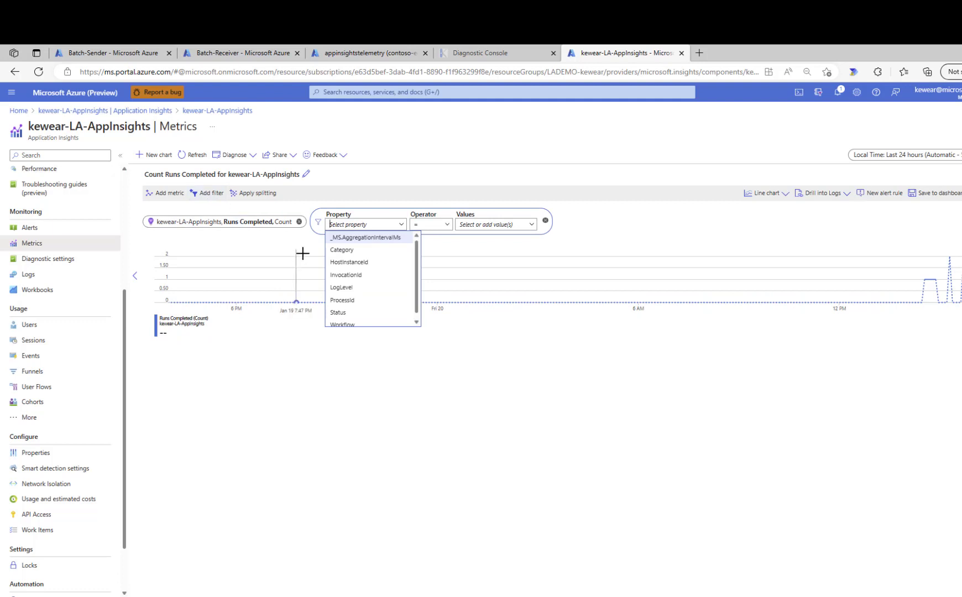
click(339, 312)
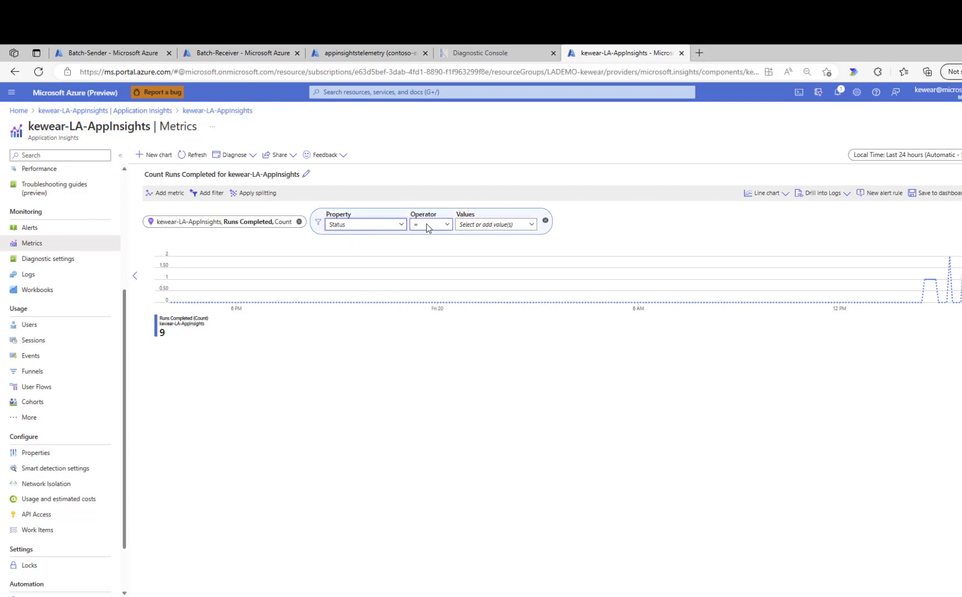
click(531, 225)
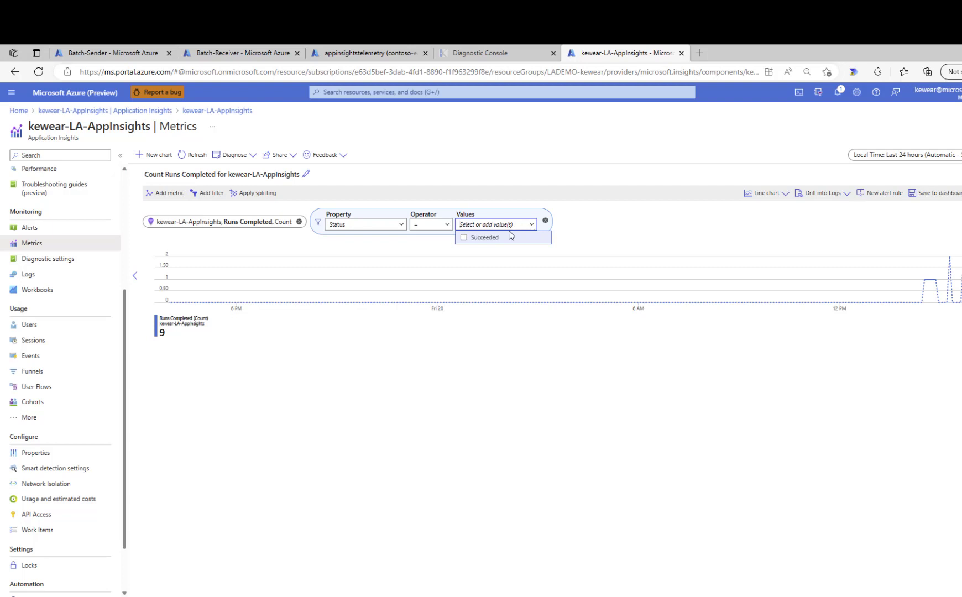
click(489, 238)
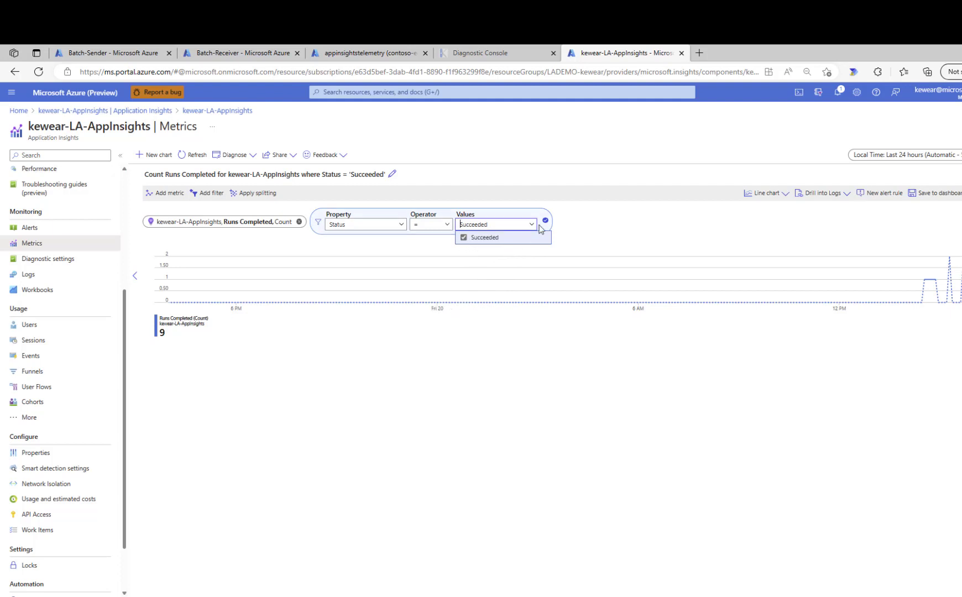
click(580, 221)
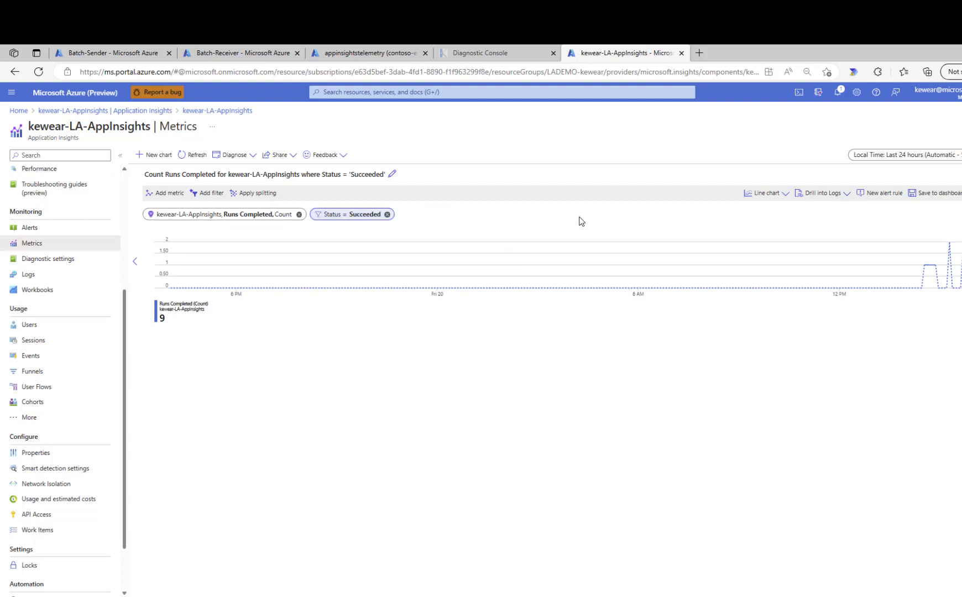
- Add a second filter on the Workflow property, trying Batch-Receiver together with Batch-Sender and keeping only Batch-Receiver
click(210, 192)
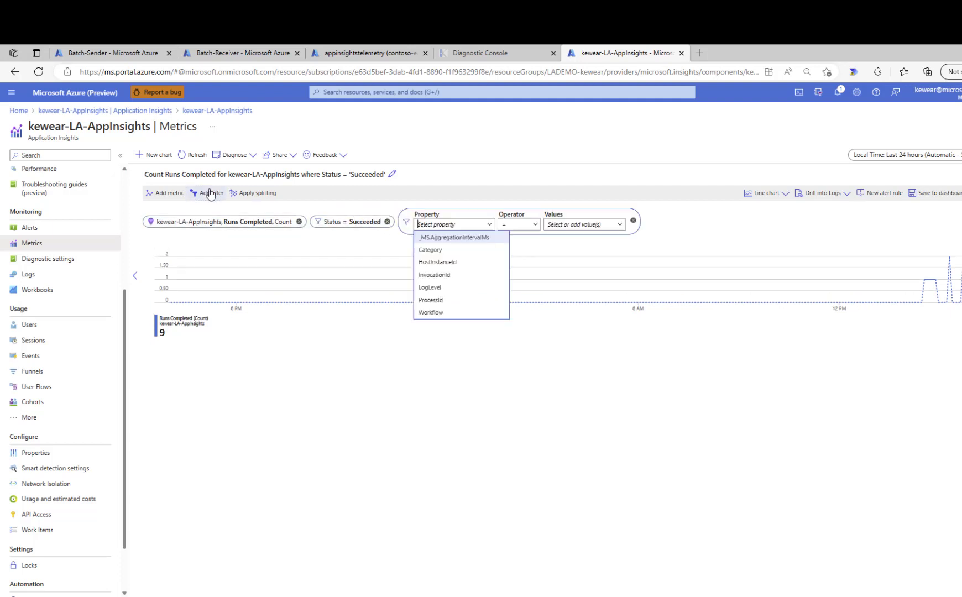
click(441, 313)
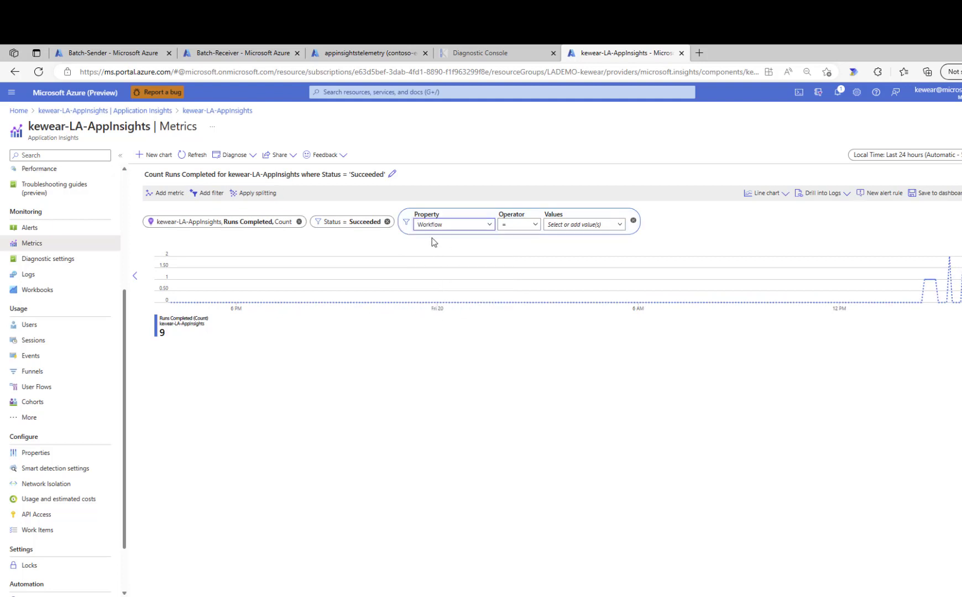
click(594, 225)
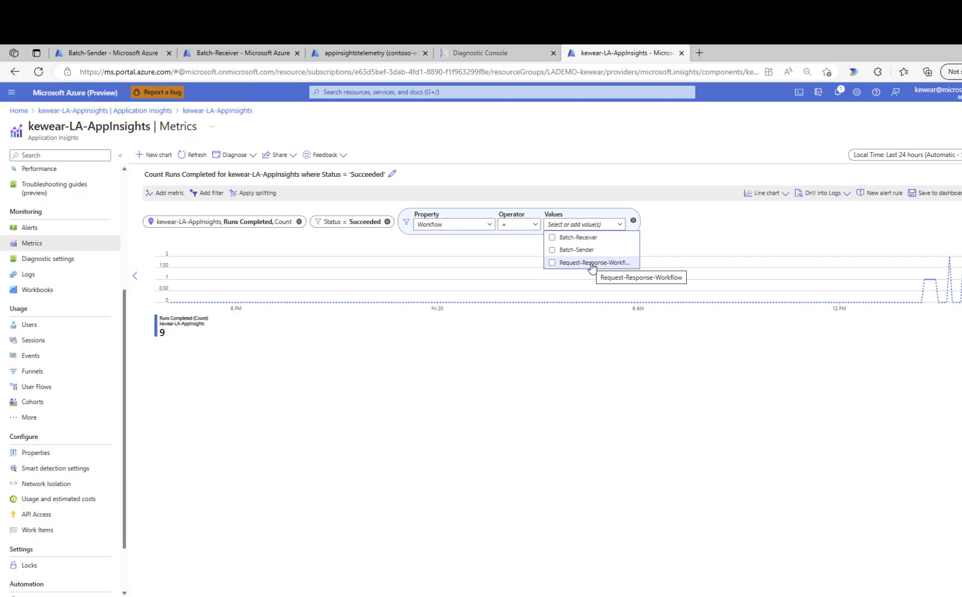
click(577, 238)
click(565, 252)
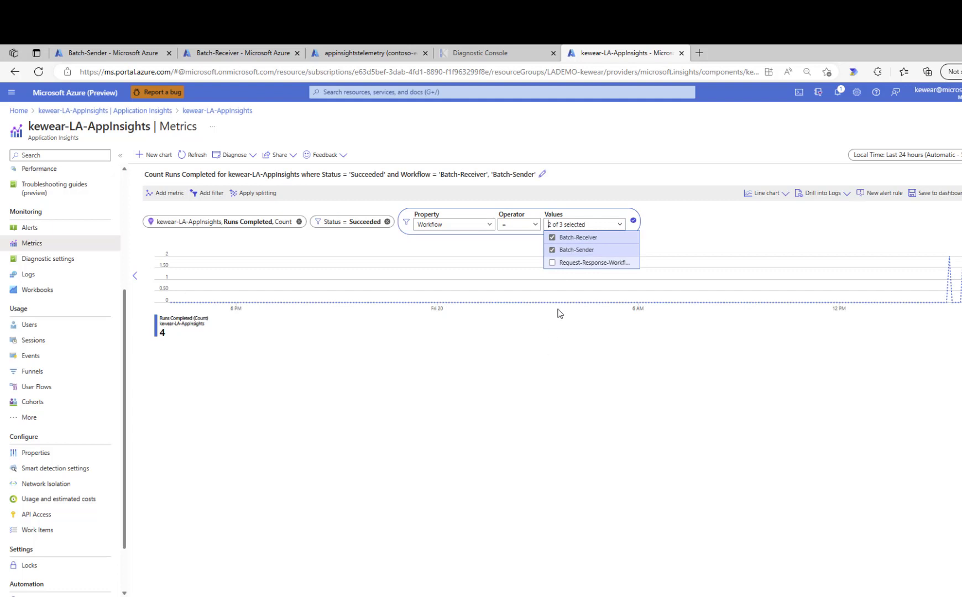
click(575, 250)
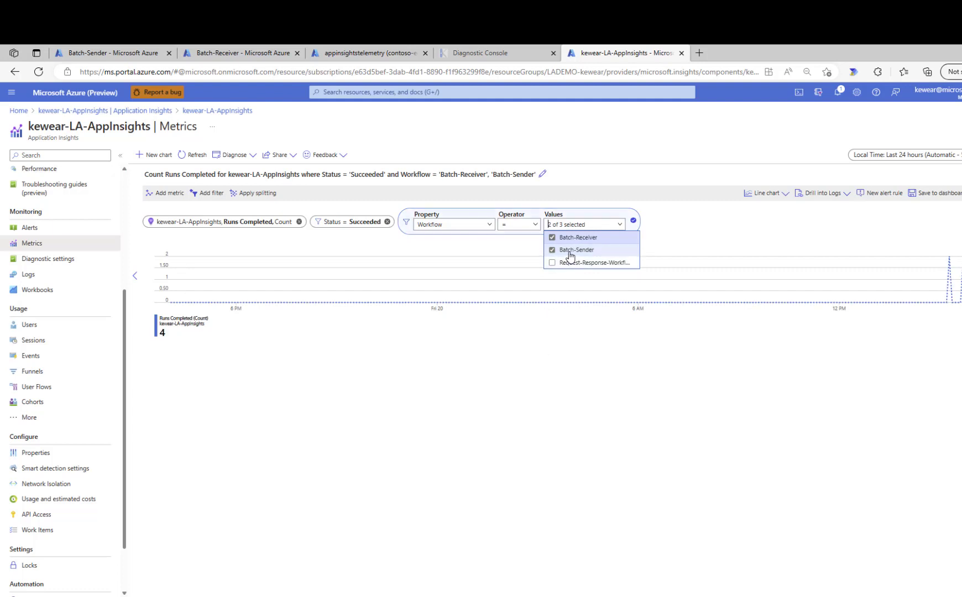
click(546, 361)
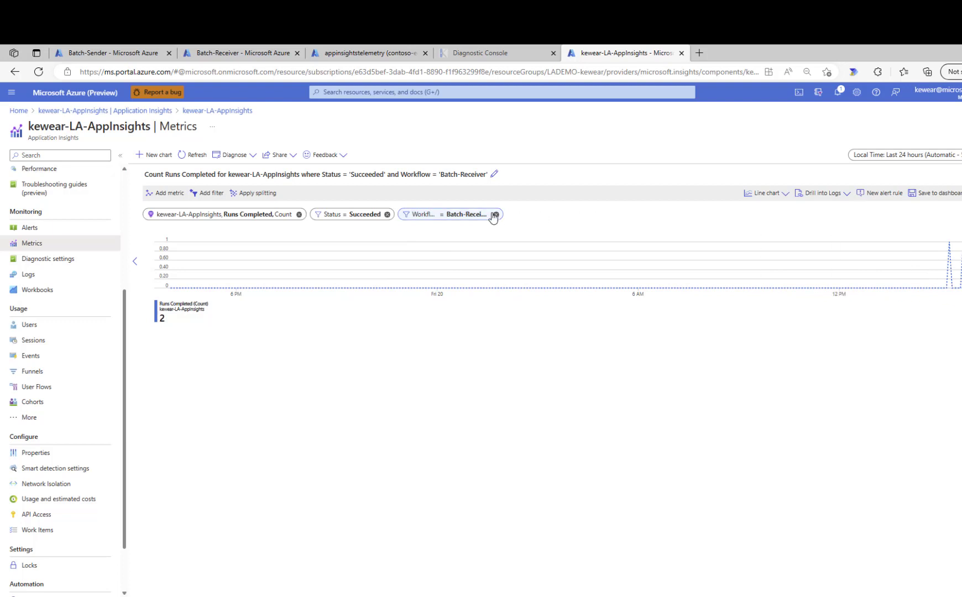
- Change the chart's metric to Runs Started within workflow.operations and open its aggregation choices
click(273, 215)
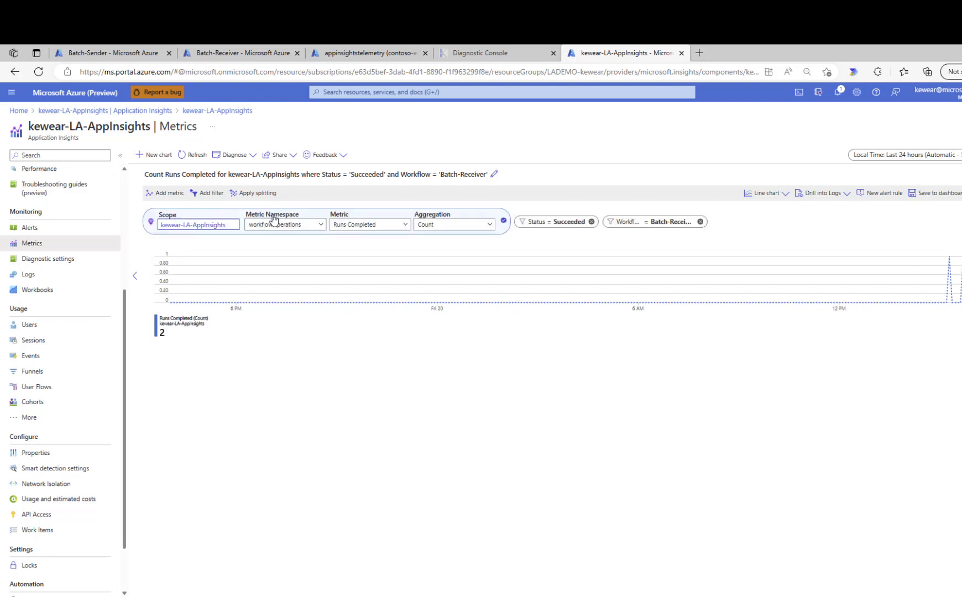
click(366, 225)
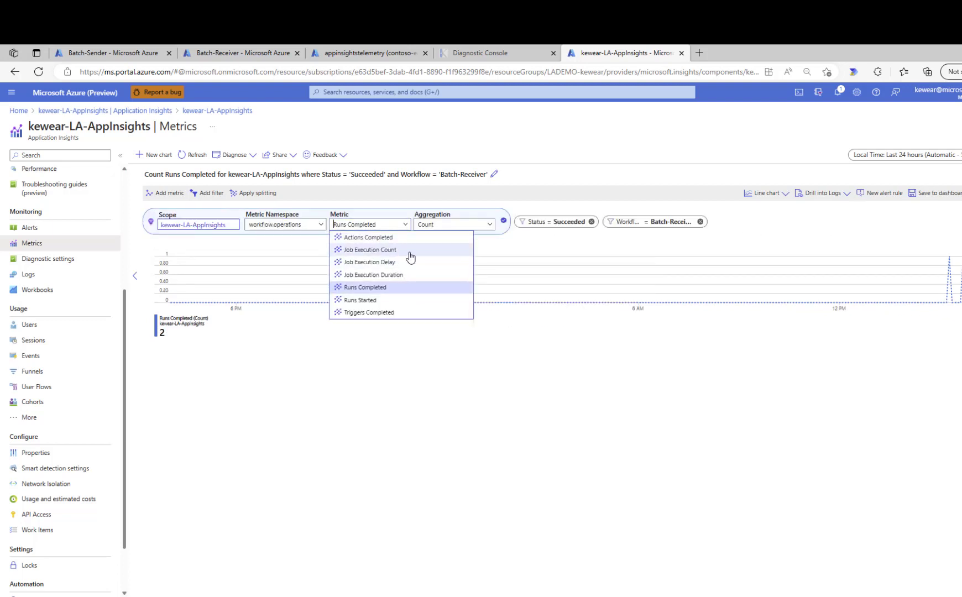
mouse_move(405, 279)
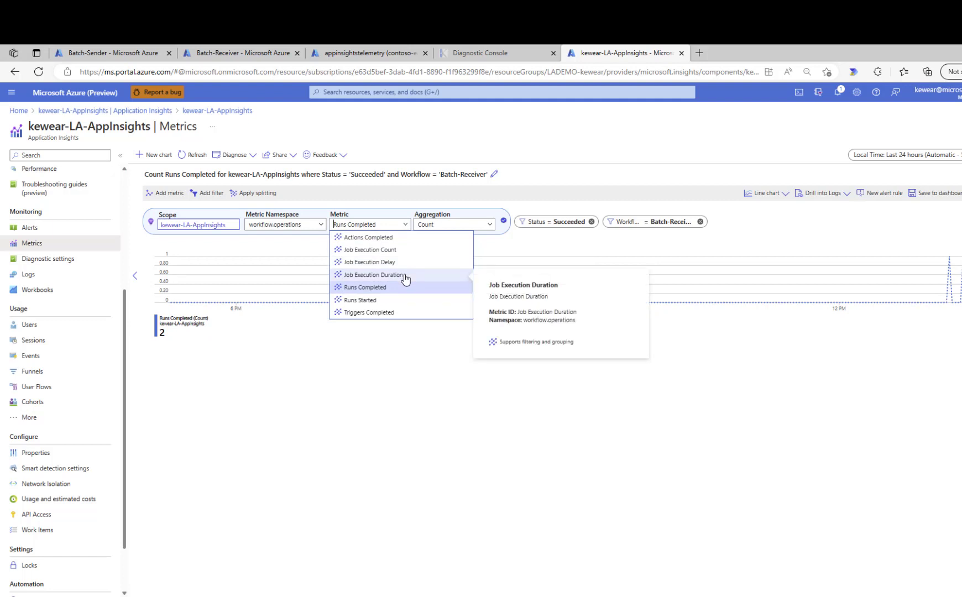
mouse_move(395, 319)
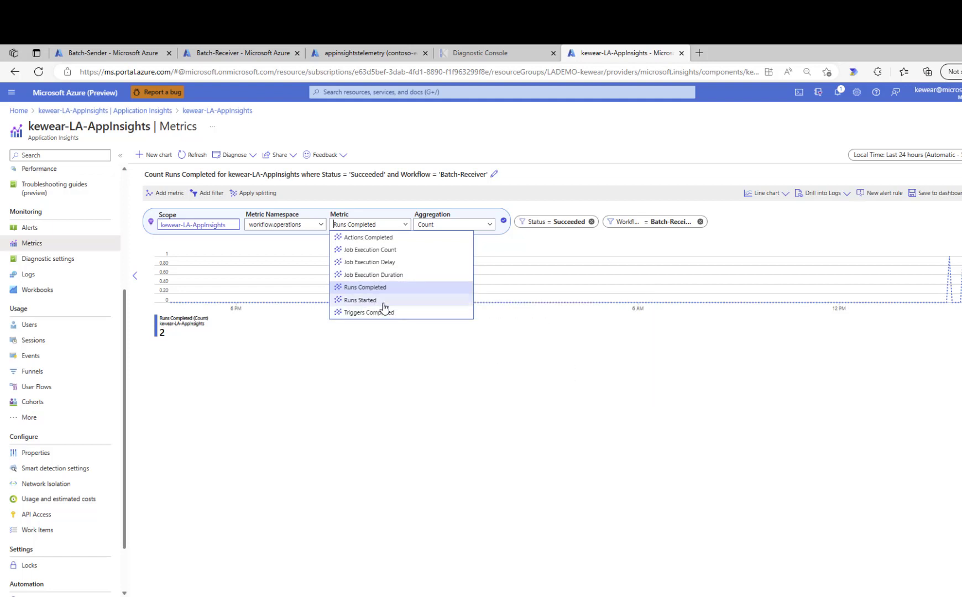
click(383, 302)
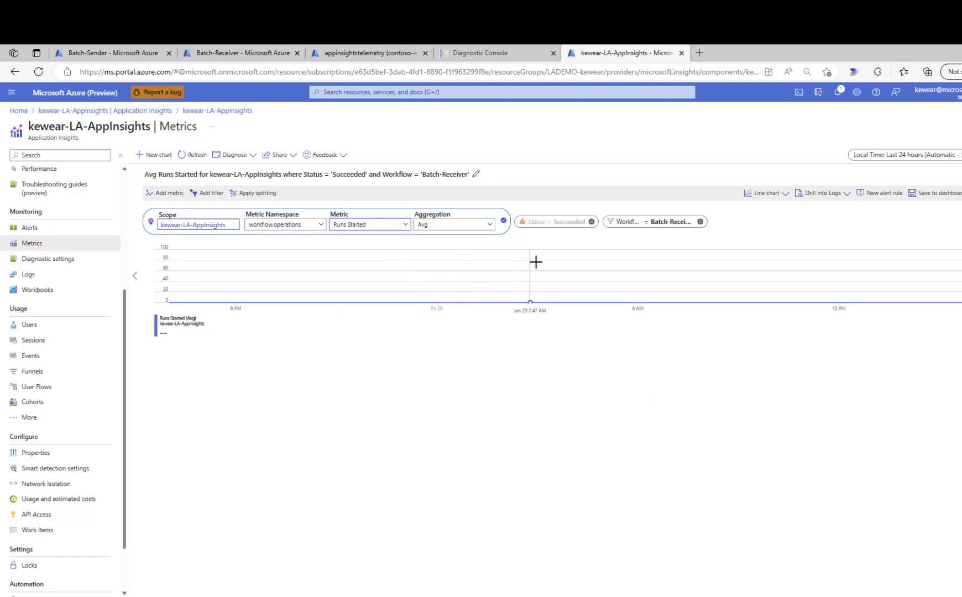
click(463, 227)
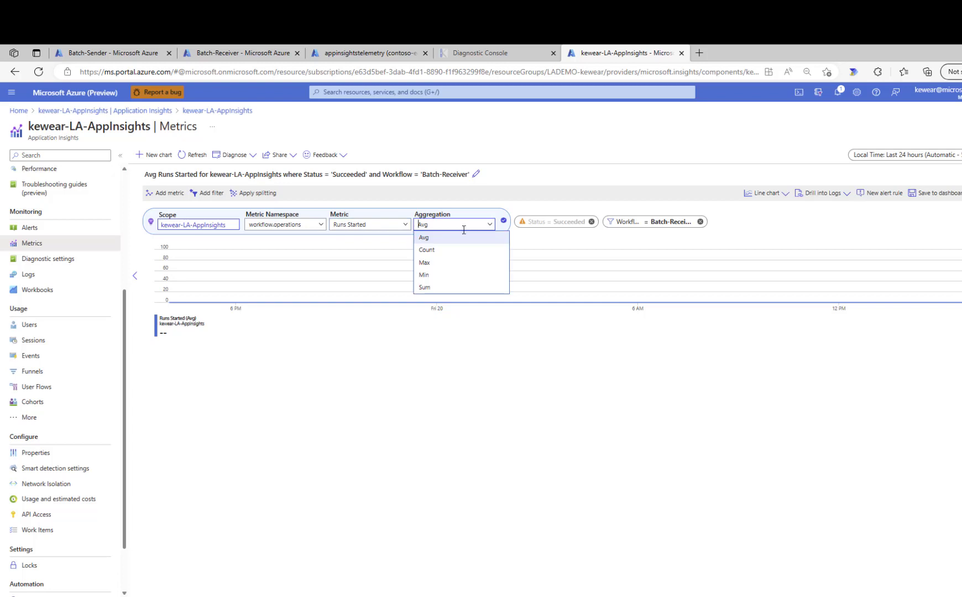